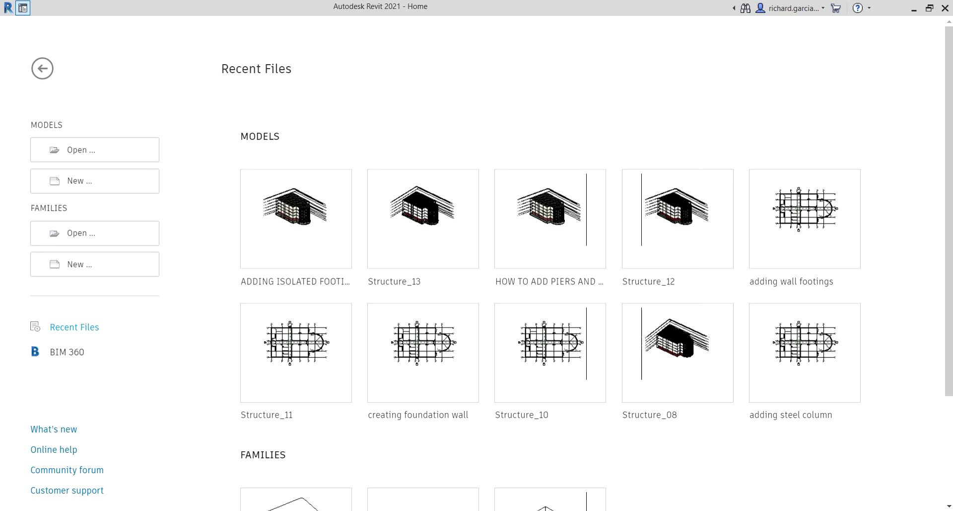
- Open the recent model ADDING ISOLATED FOOTINGS and display its T.O. FOOTING structural plan
left_click(311, 221)
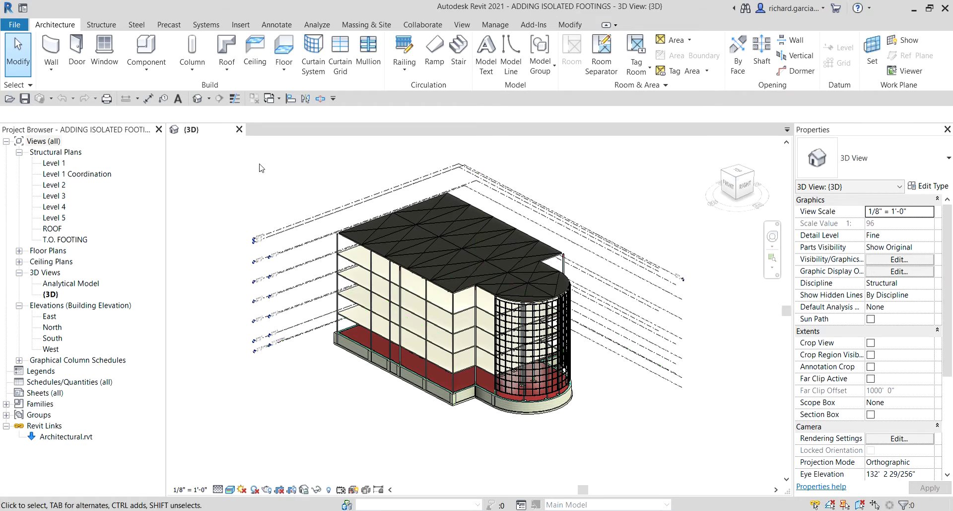
left_click(65, 240)
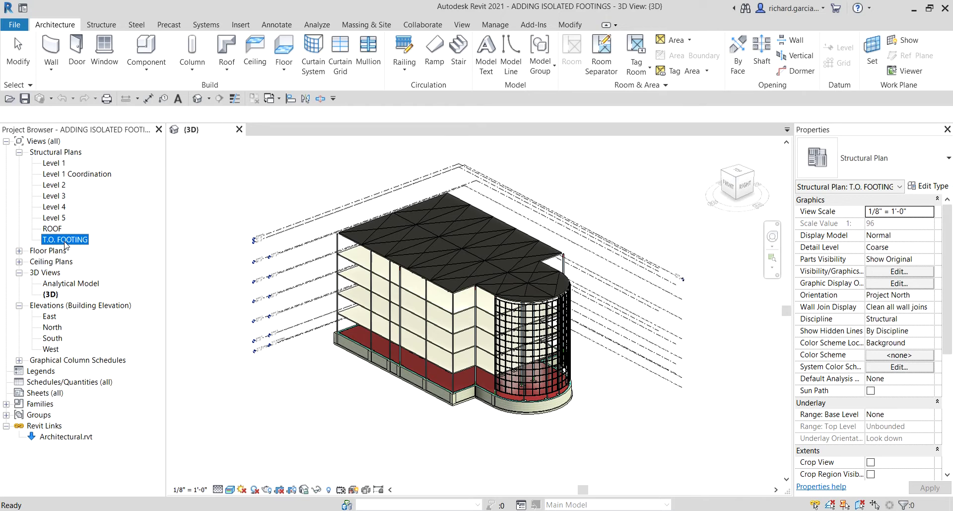
double_click(64, 240)
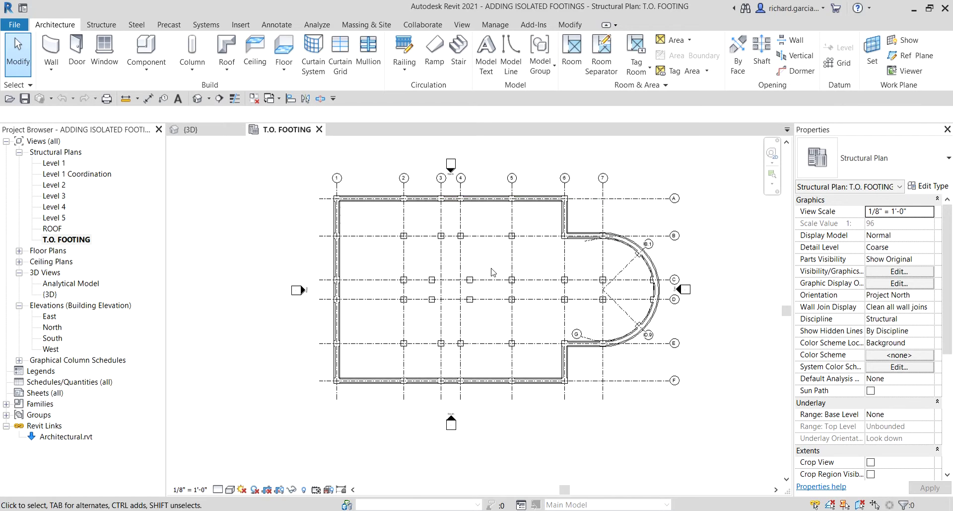
- Hide the whole Grids category in the T.O. FOOTING plan, using grid line 7 as the reference element
scroll(560, 207, "down", 1)
scroll(560, 206, "up", 2)
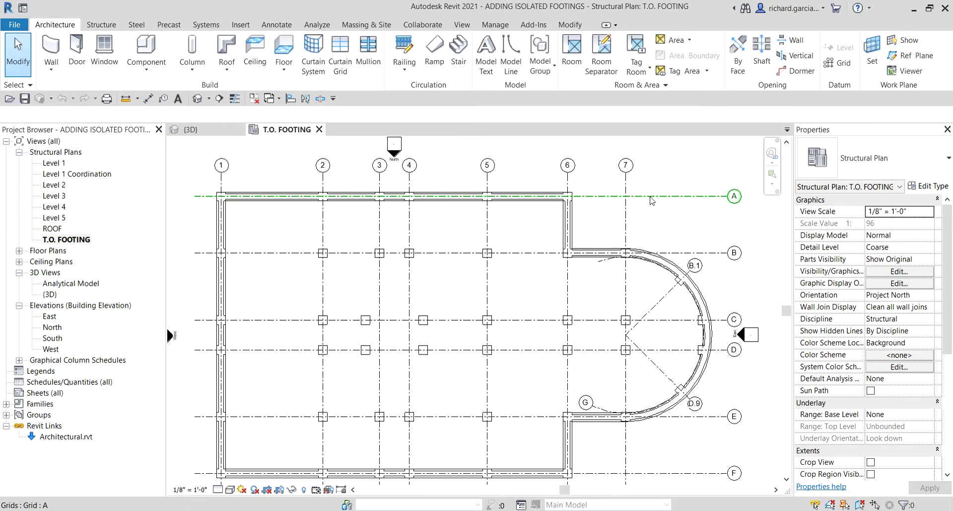
left_click(626, 182)
right_click(627, 183)
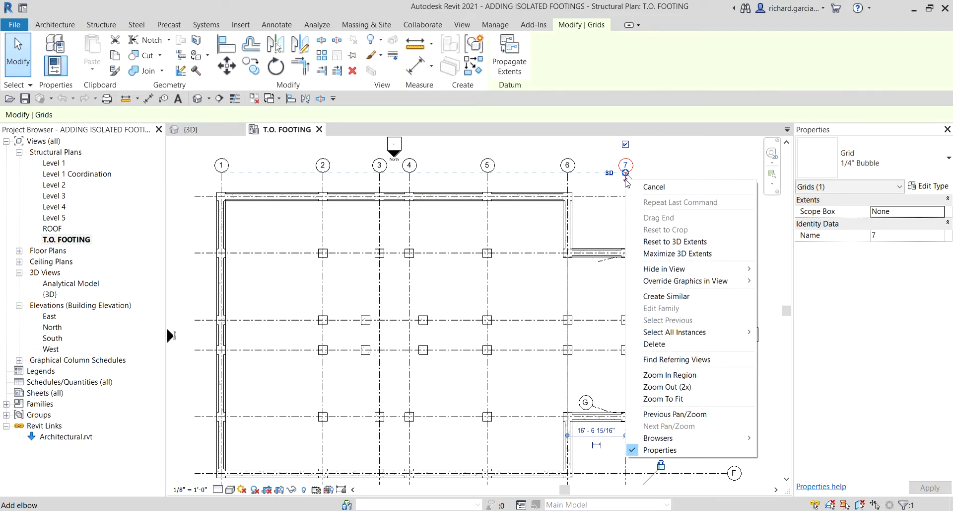
mouse_move(656, 273)
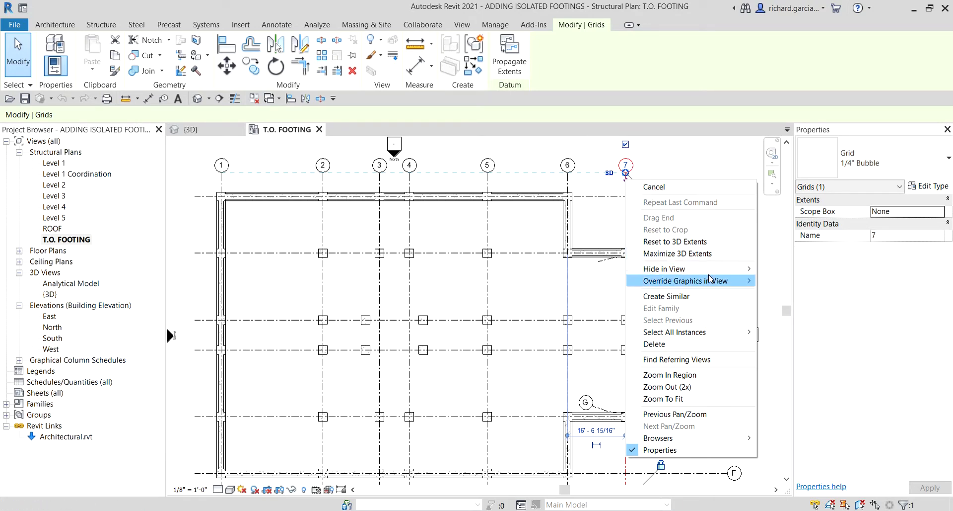
mouse_move(715, 269)
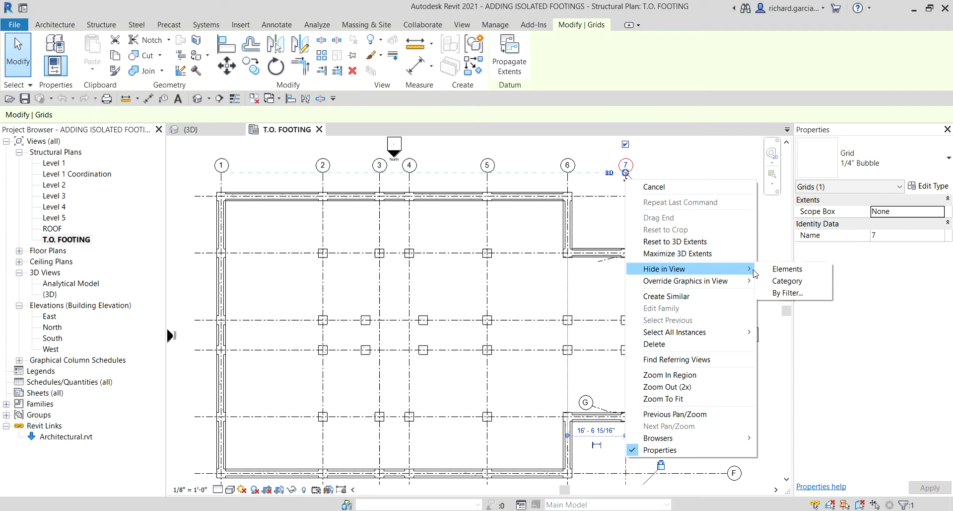
left_click(790, 283)
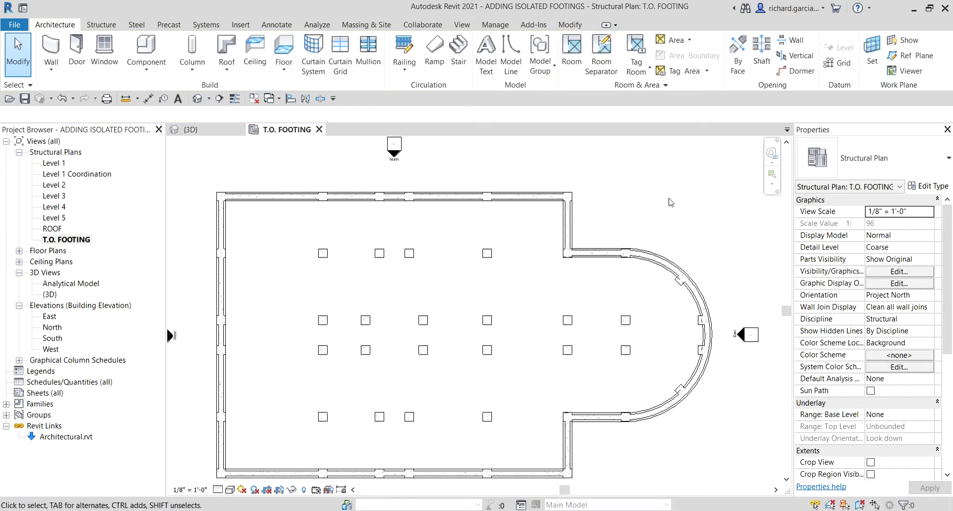
- Check the Grids entry among the annotation categories of the plan's Visibility/Graphic Overrides, and leave the settings without changes
scroll(576, 214, "down", 1)
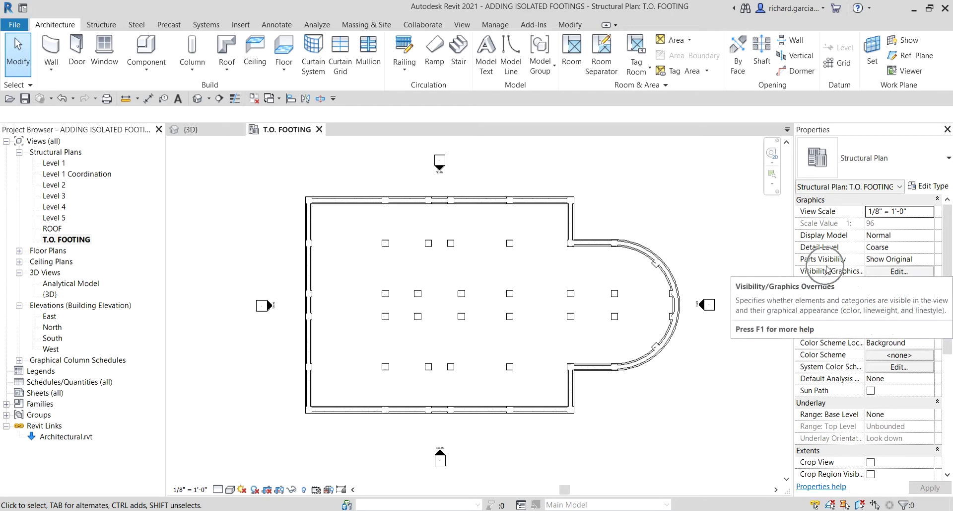
left_click(897, 271)
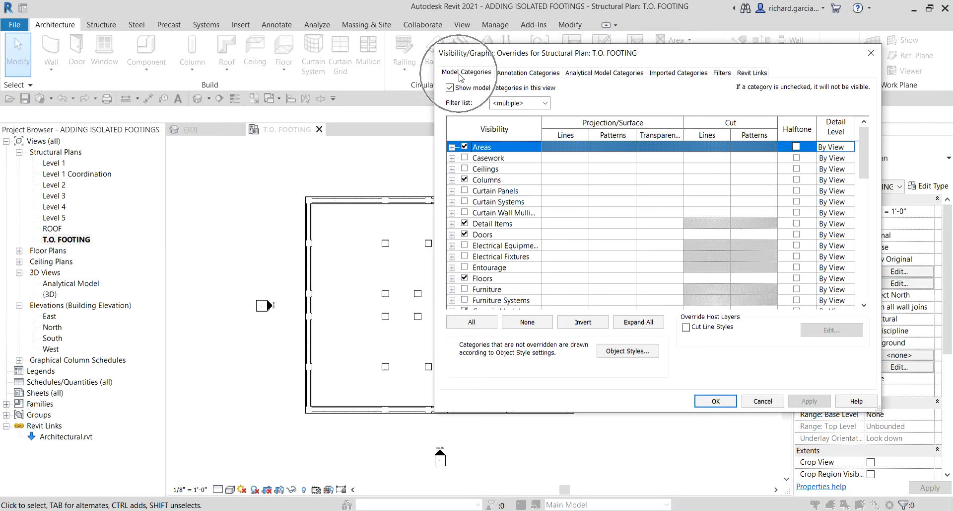
left_click(514, 74)
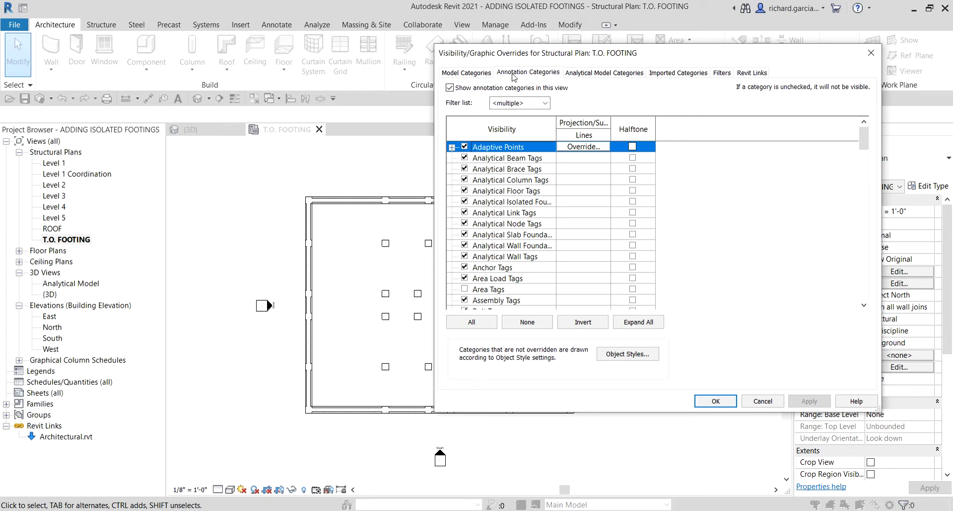
left_click(516, 195)
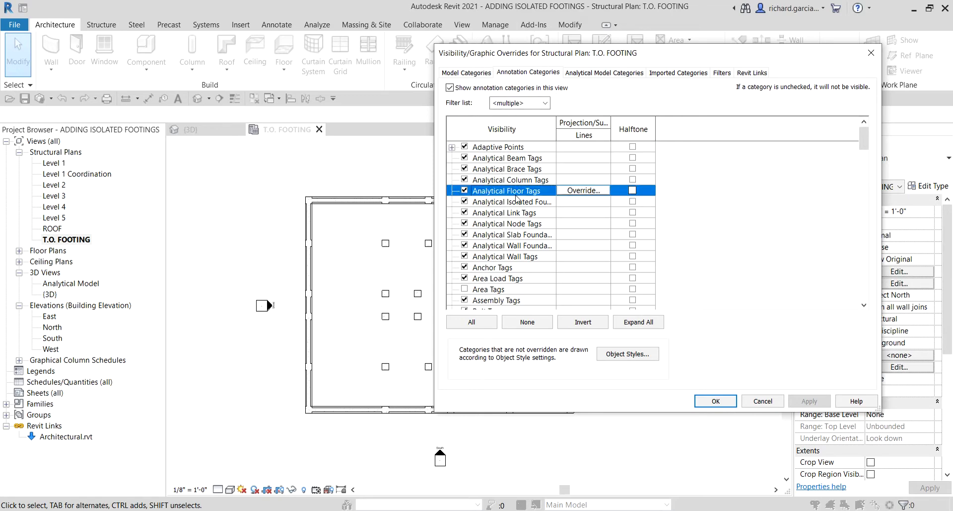
key("g")
scroll(516, 198, "down", 2)
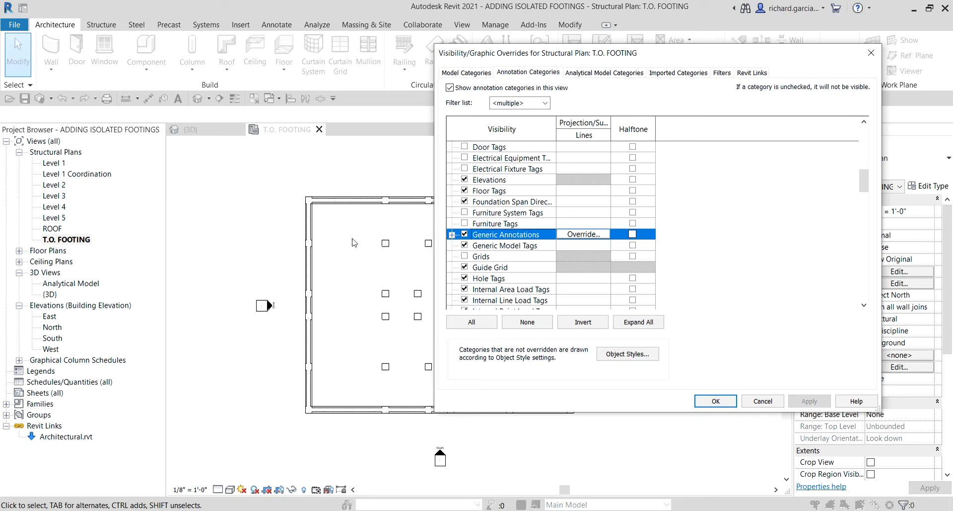
left_click(767, 404)
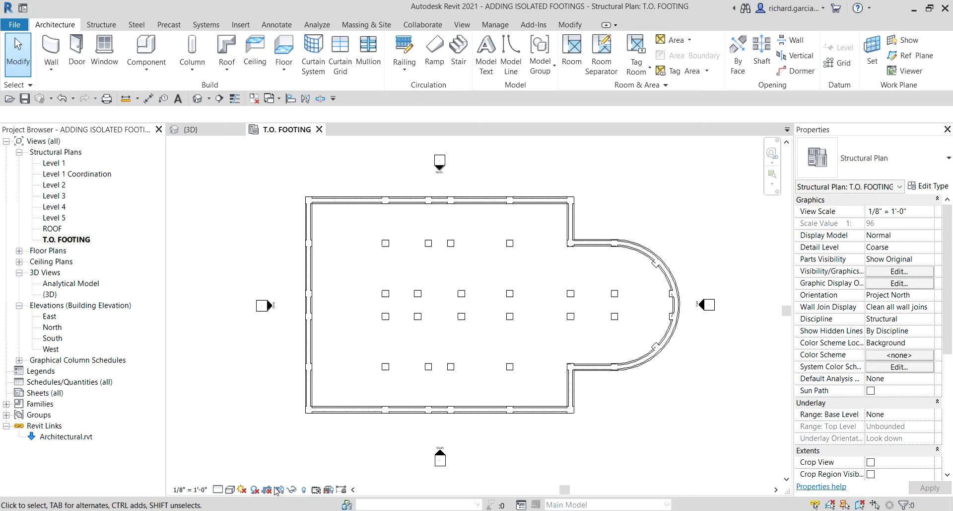
- Turn on Reveal Hidden Elements for the plan and examine the hidden grids and the analytical nodes at the columns
left_click(304, 491)
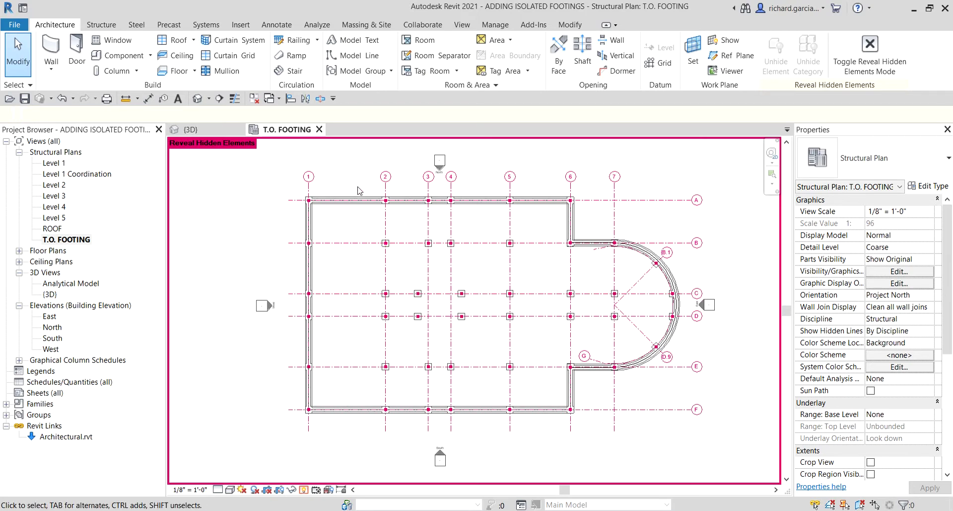
scroll(344, 173, "up", 3)
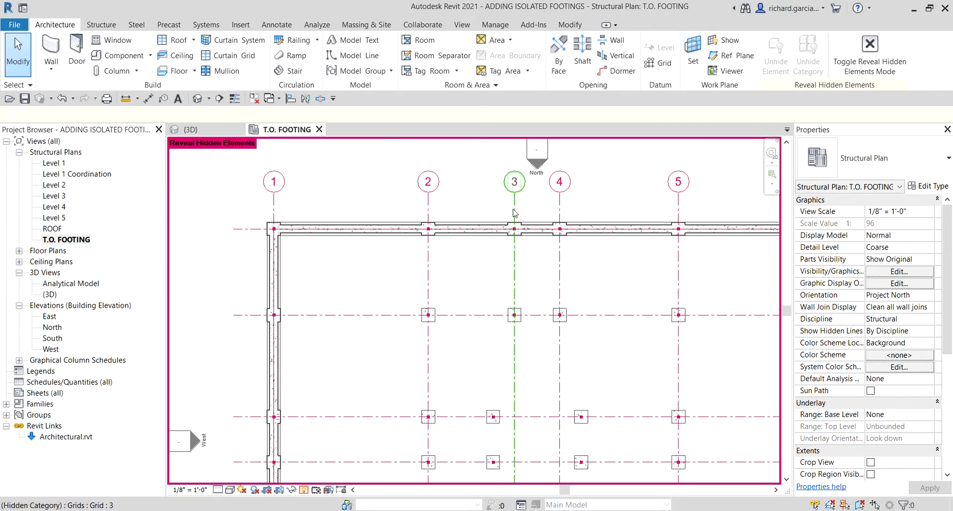
scroll(472, 247, "down", 4)
middle_click_drag(479, 238, 477, 232)
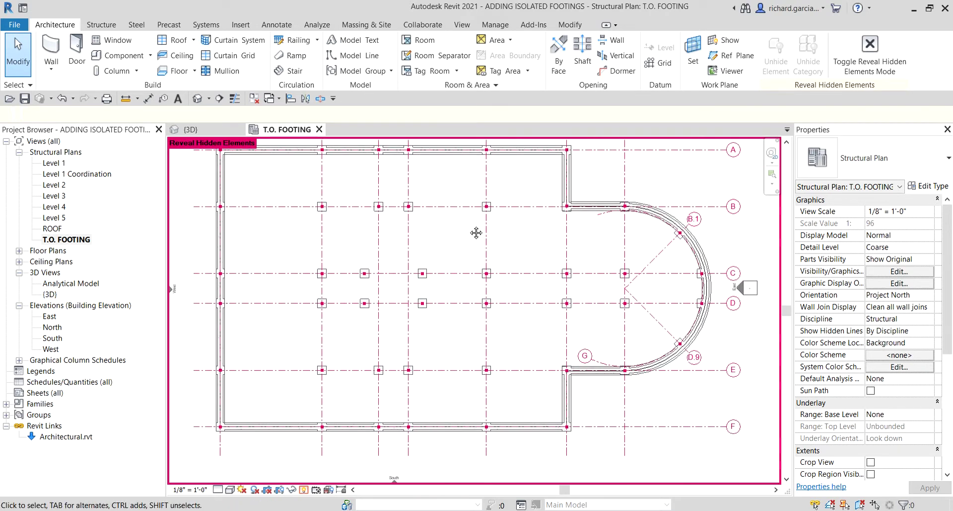
scroll(639, 235, "up", 3)
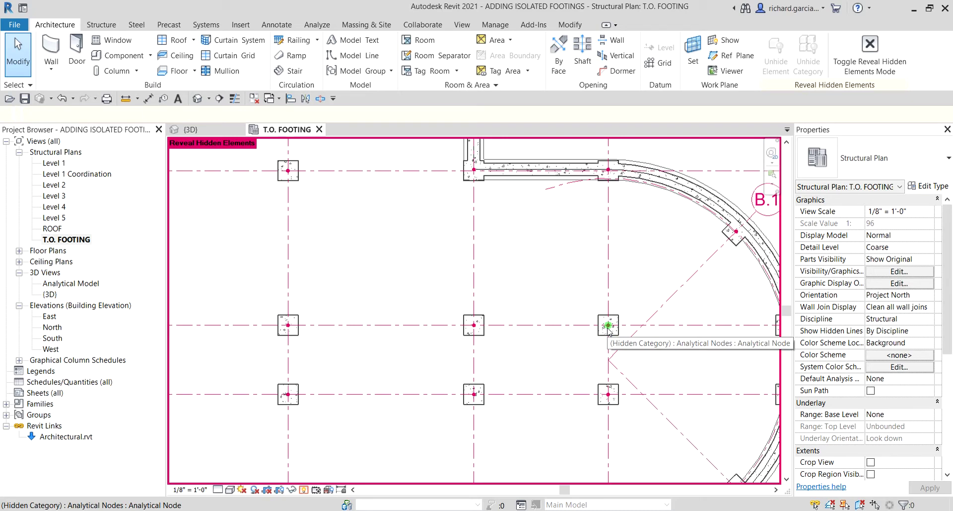
scroll(426, 265, "down", 5)
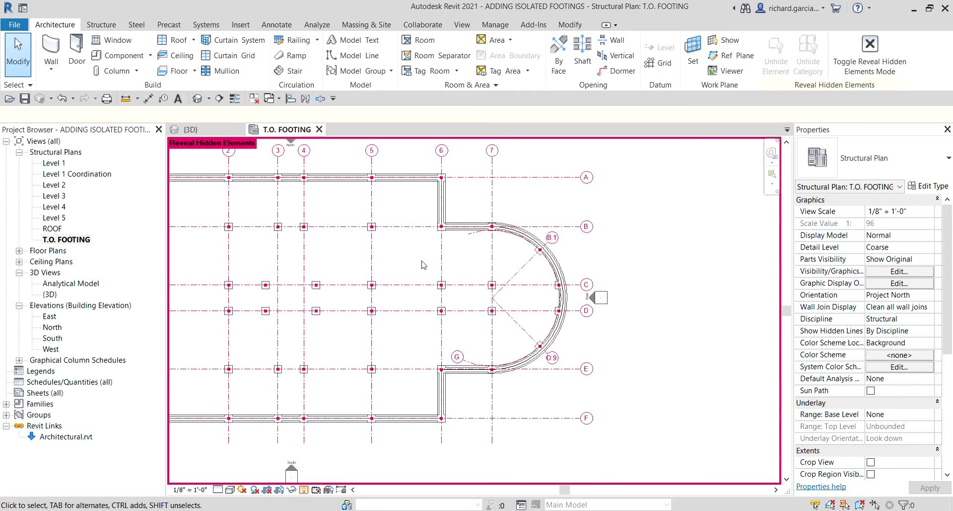
middle_click_drag(356, 334, 397, 331)
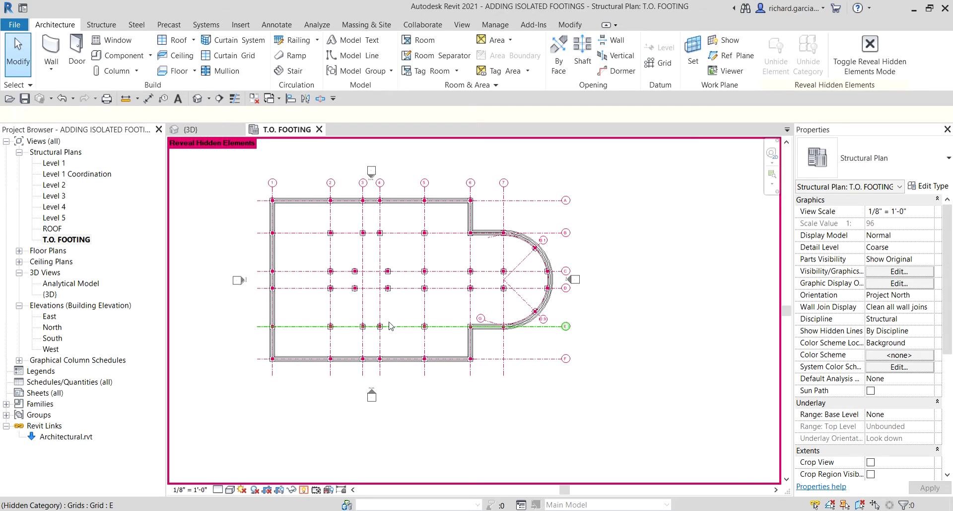
scroll(397, 318, "up", 2)
scroll(534, 245, "down", 1)
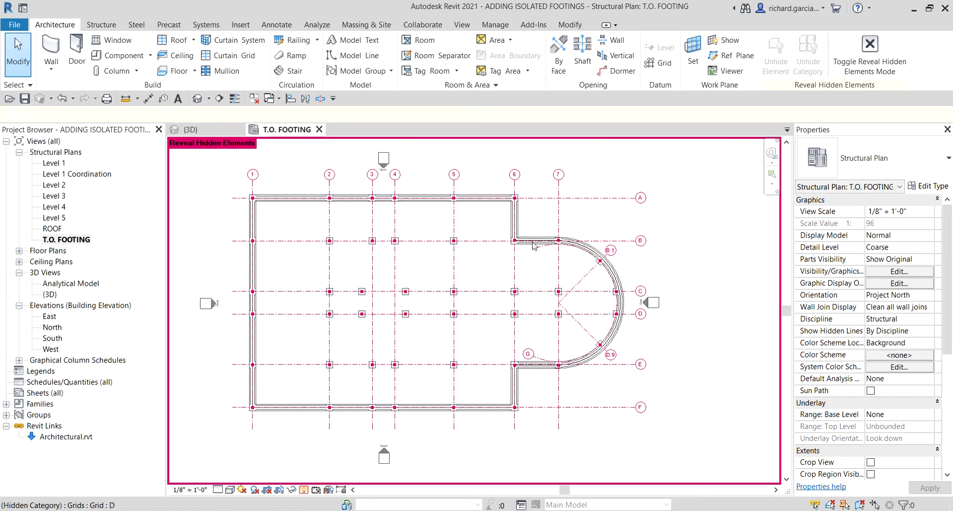
- Unhide the Grids category from grid line 7 and exit Reveal Hidden Elements mode
left_click(560, 217)
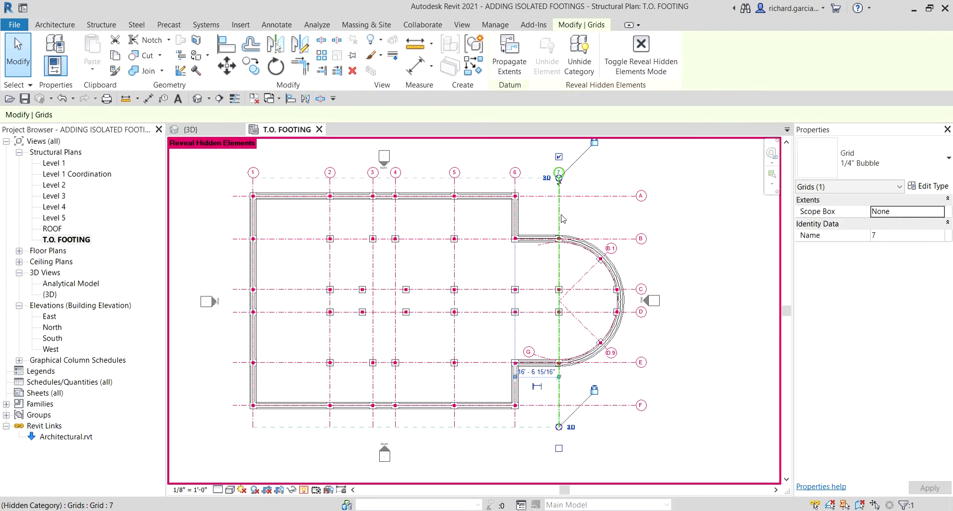
left_click(580, 70)
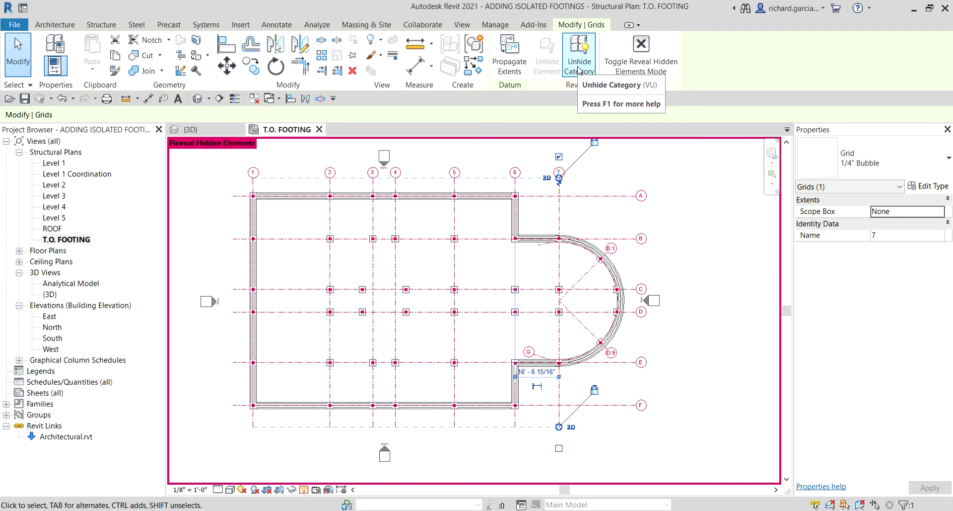
left_click(579, 70)
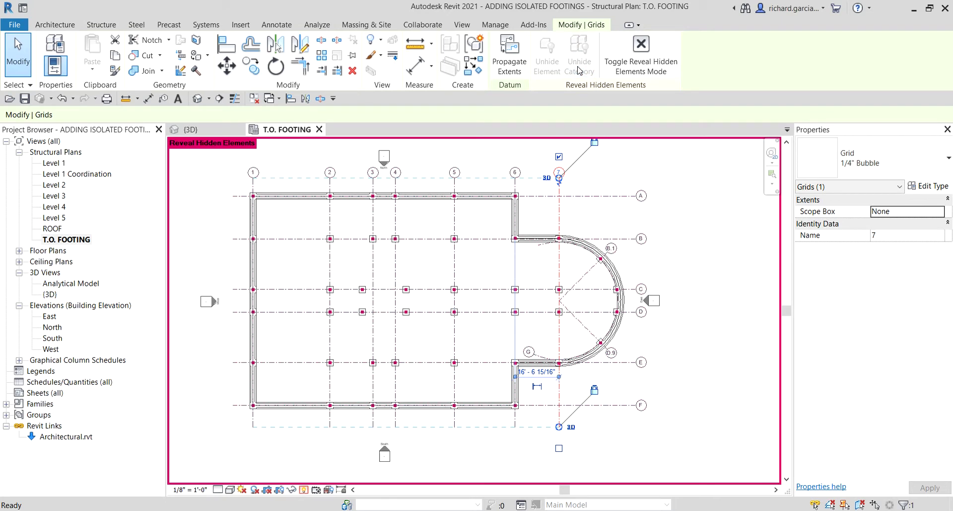
left_click(643, 69)
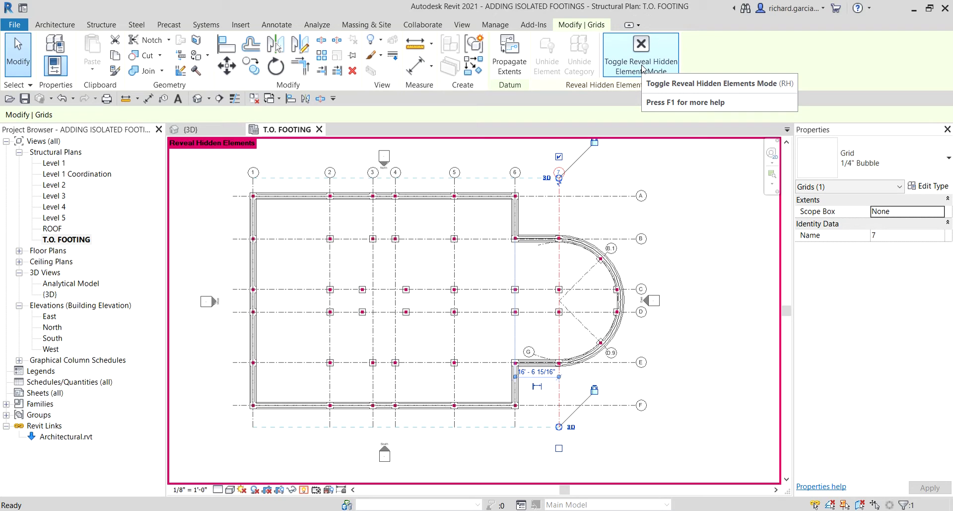
left_click(643, 69)
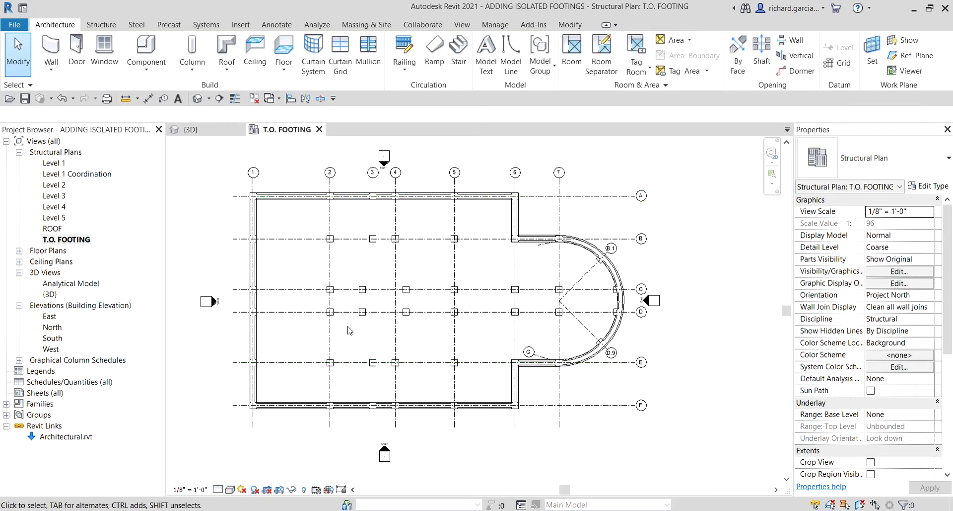
- Hide the whole Structural Columns category in the plan, starting from the concrete column at grid intersection D-2
scroll(330, 310, "up", 2)
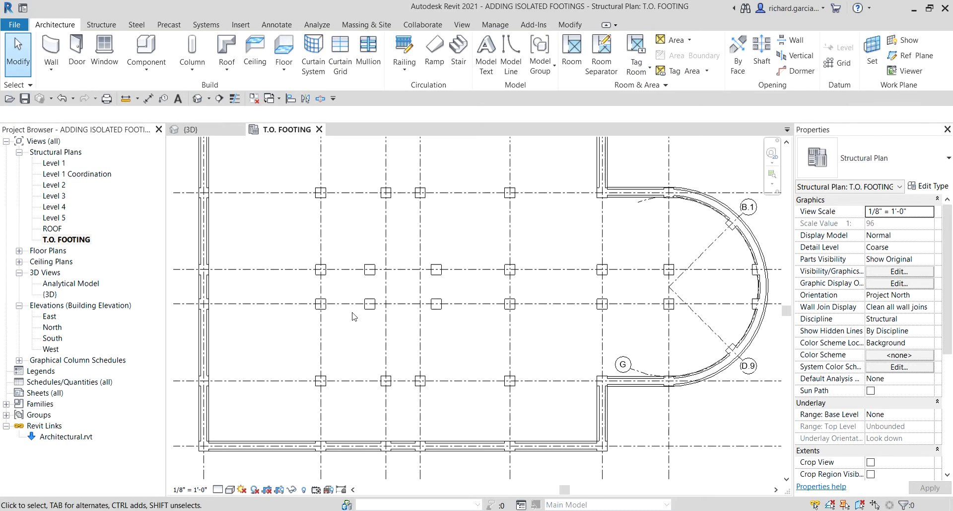
left_click(326, 313)
right_click(300, 360)
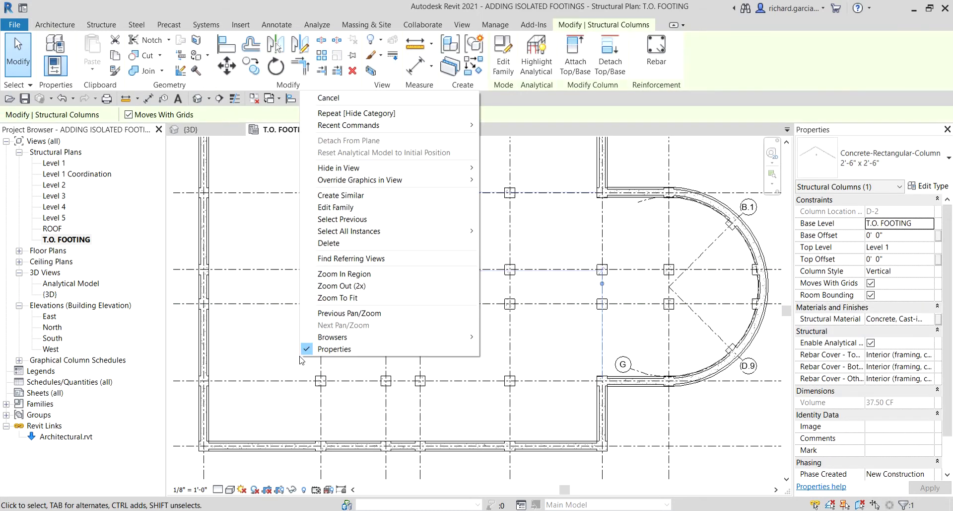
mouse_move(376, 173)
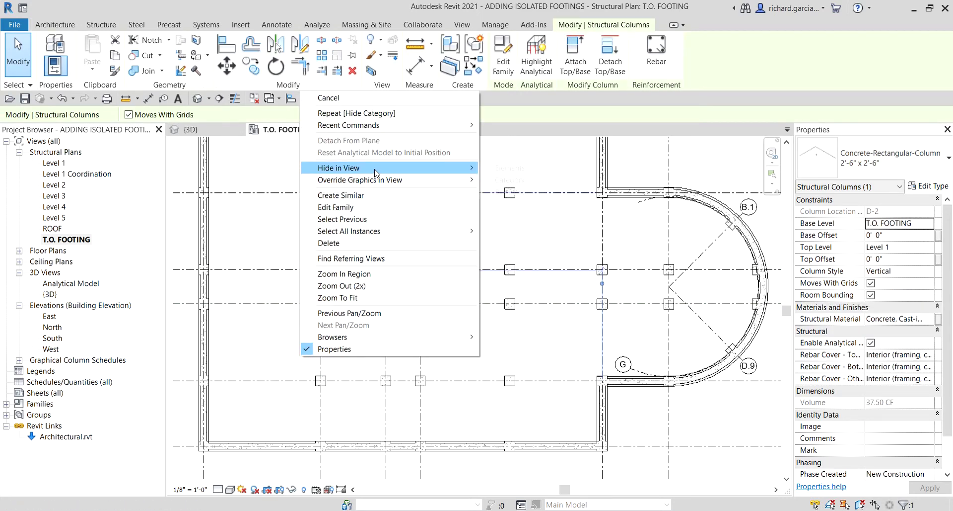
left_click(502, 180)
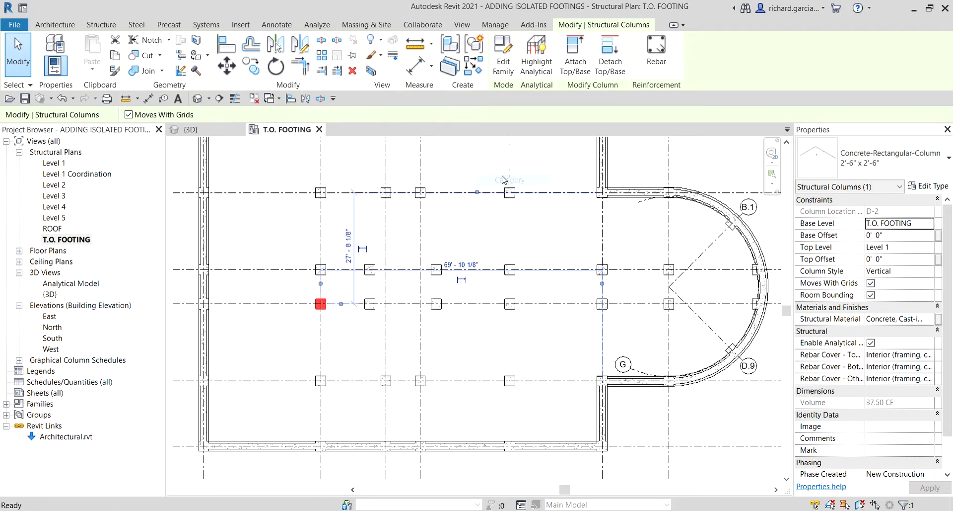
- Reveal the plan's hidden elements, unhide the Structural Columns category from a column on grid D, and exit Reveal Hidden Elements mode
scroll(343, 252, "down", 1)
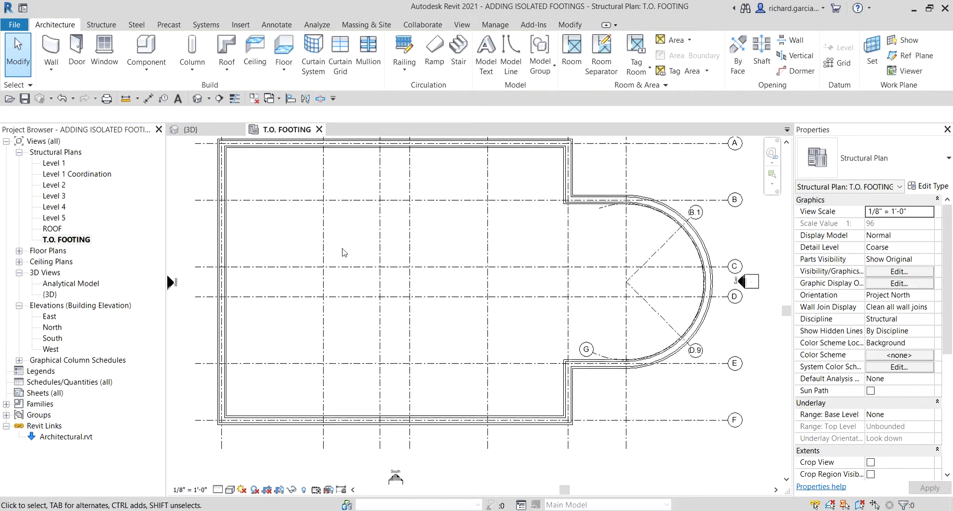
scroll(343, 252, "down", 1)
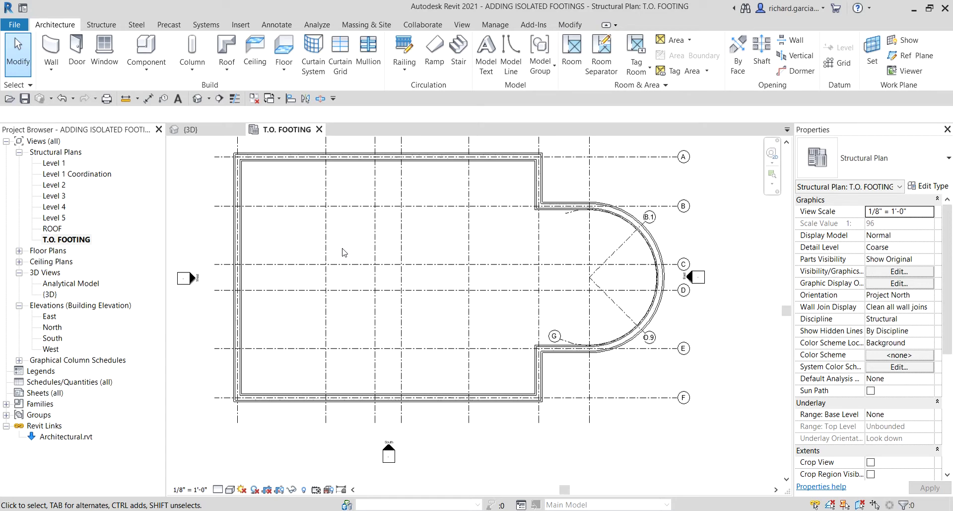
left_click(304, 490)
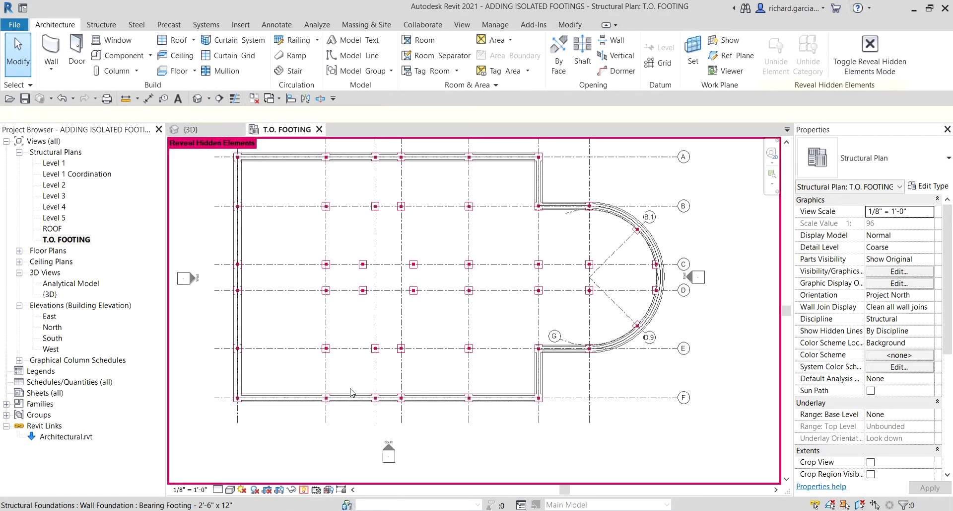
left_click(415, 299)
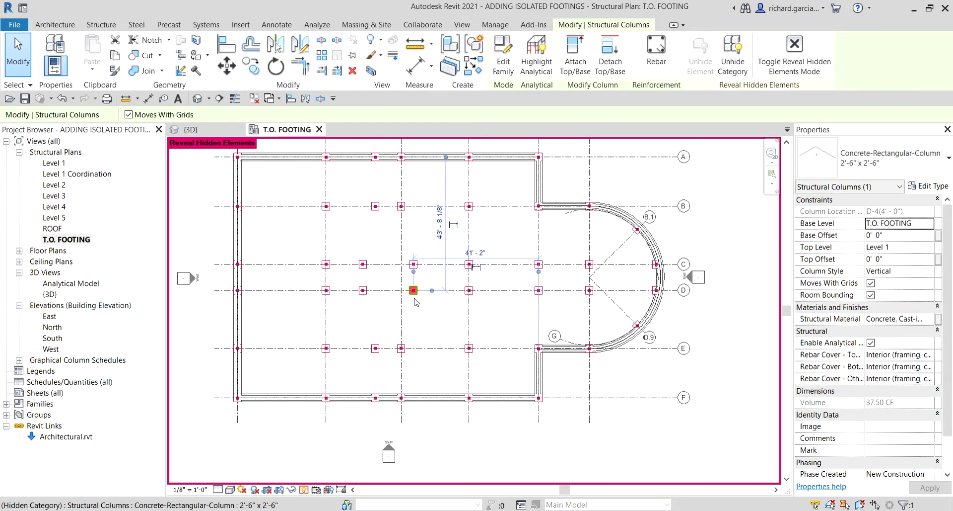
left_click(733, 71)
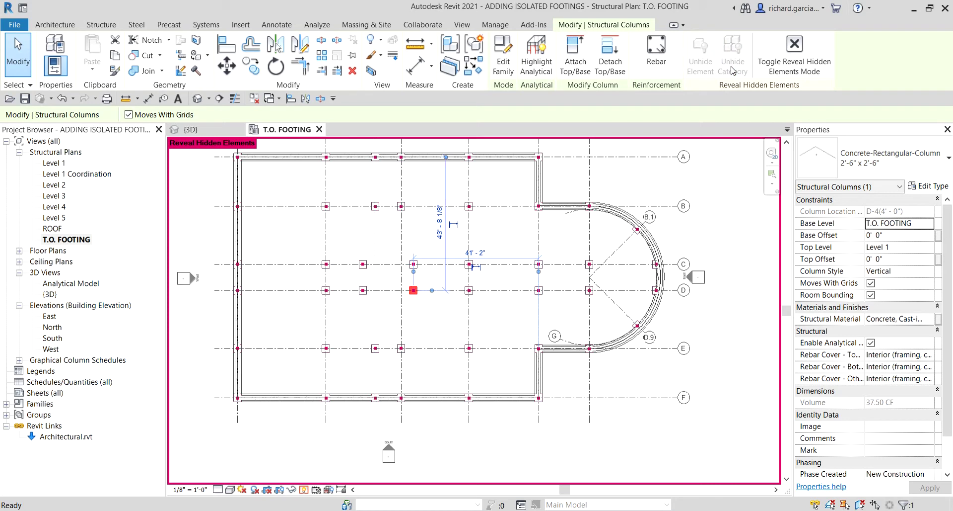
left_click(795, 52)
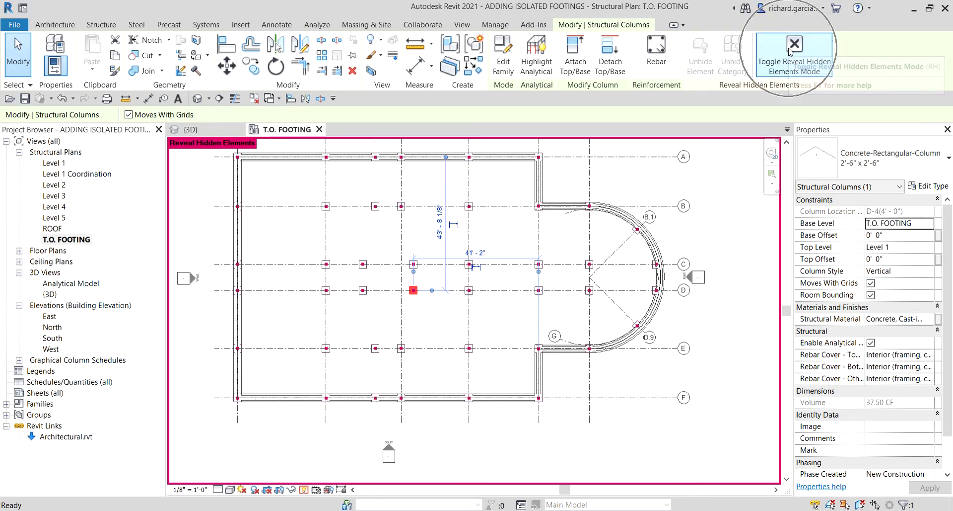
key("Escape")
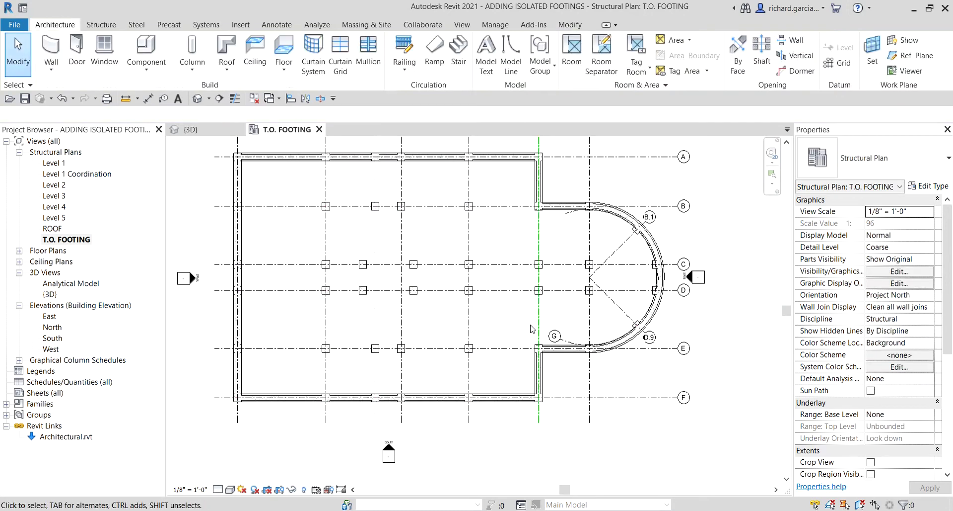
- Start placing an isolated foundation in the T.O. FOOTING plan with the Footing-Rectangular 72" x 48" x 18" type
scroll(655, 258, "down", 2)
middle_click_drag(655, 259, 651, 302)
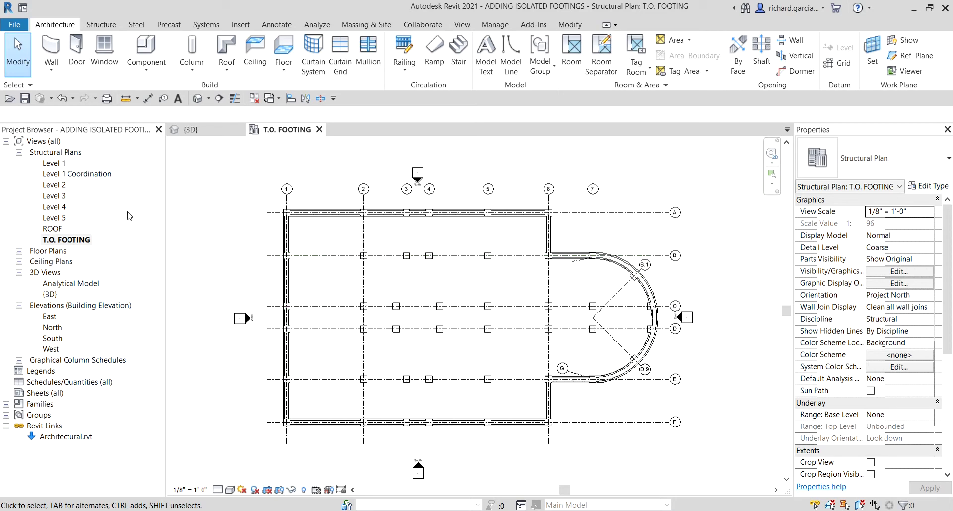
left_click(107, 26)
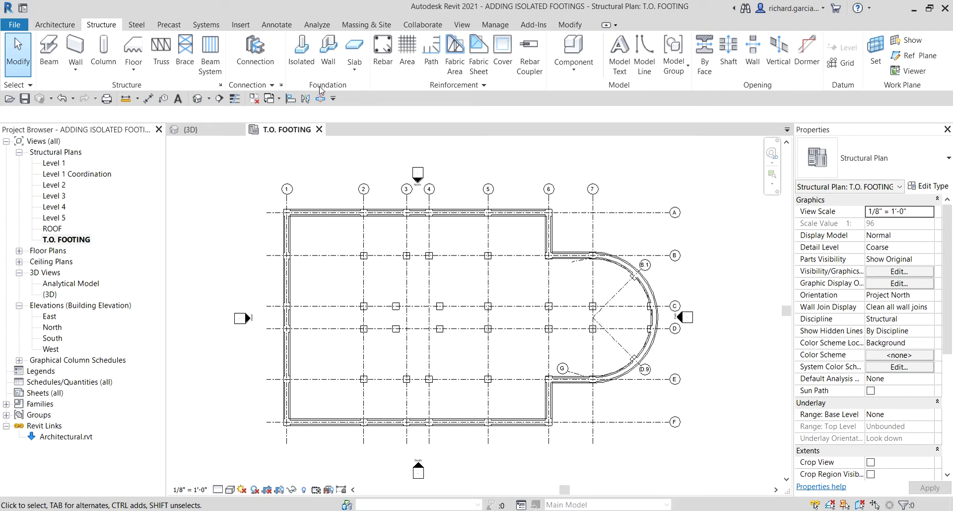
left_click(304, 63)
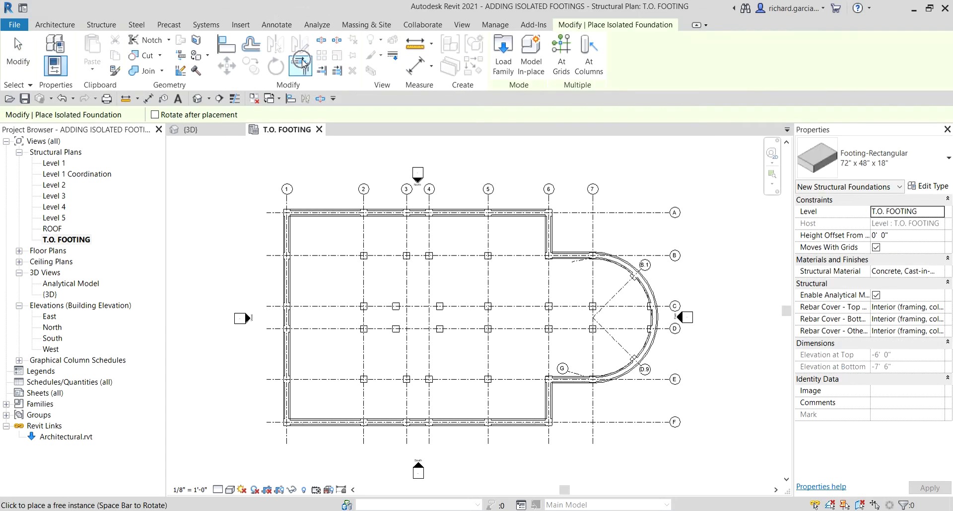
left_click(863, 166)
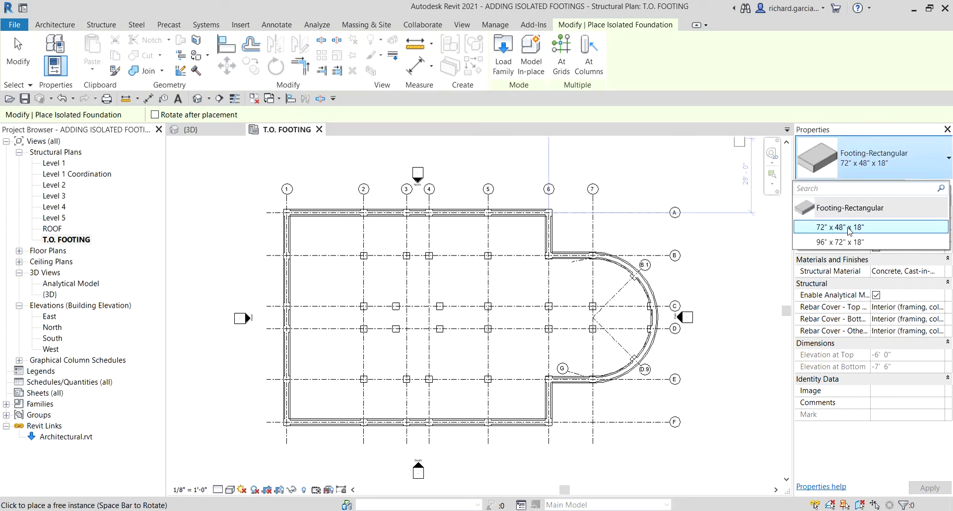
mouse_move(875, 211)
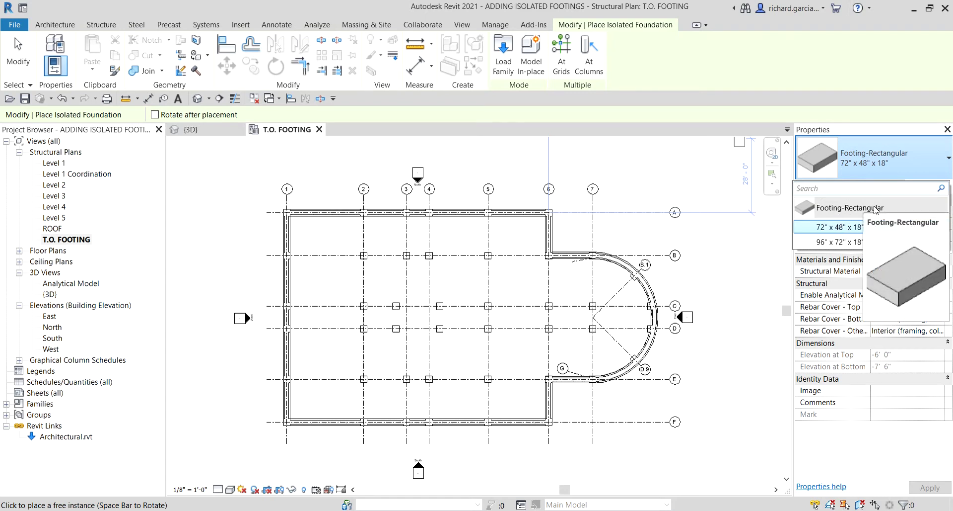
left_click(841, 222)
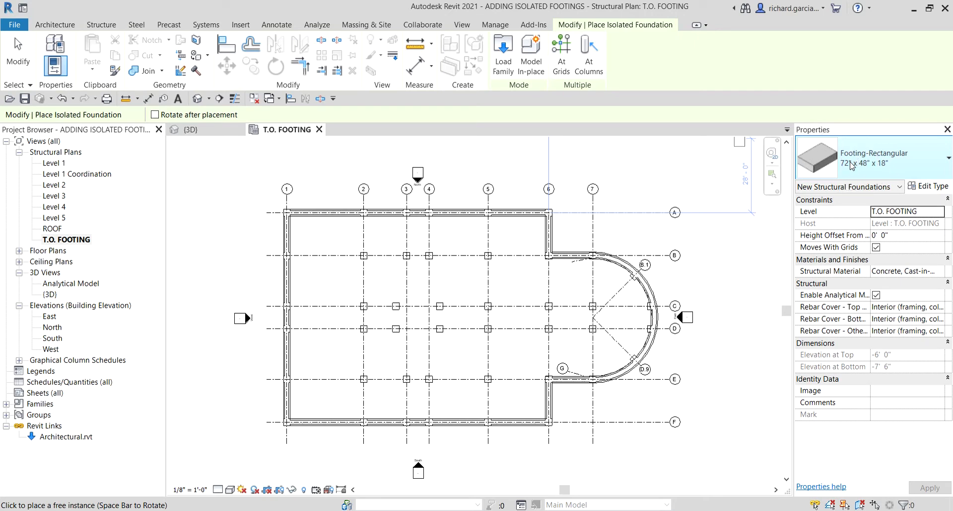
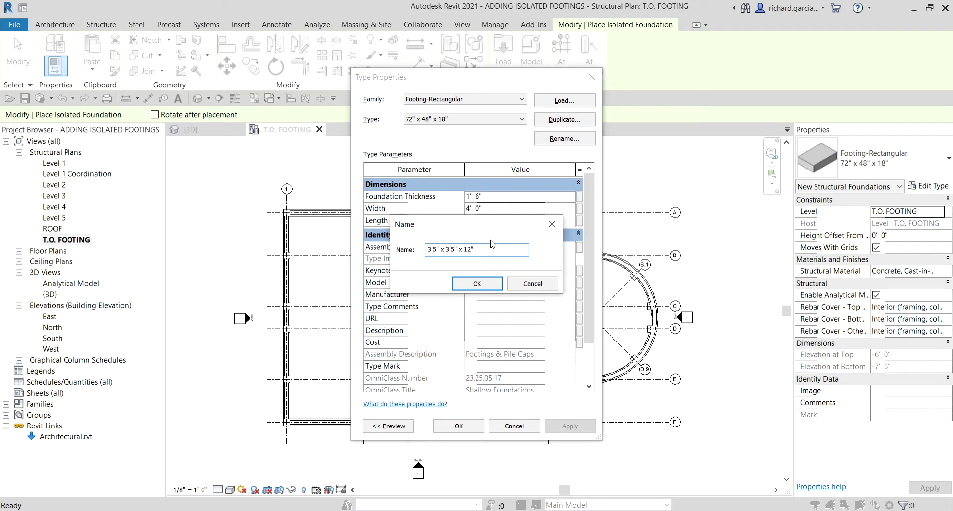
- Duplicate the rectangular footing type under the name 3'5" x 3'5" x 12"
left_click(482, 251)
left_click(477, 284)
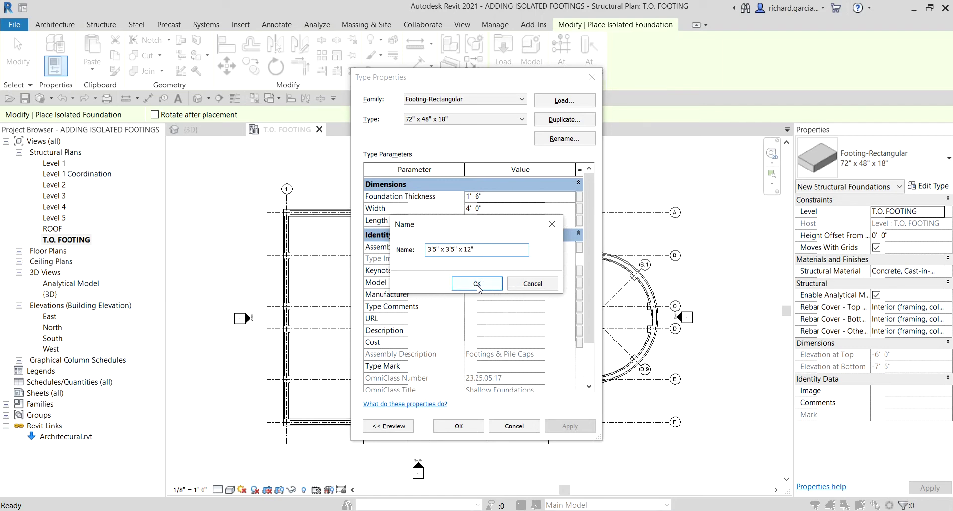
left_click(477, 284)
- Set the new footing type's foundation thickness to 1' 0" and its width and length to 3' 5", and accept the type properties
left_click(428, 197)
left_click(453, 125)
left_click(489, 199)
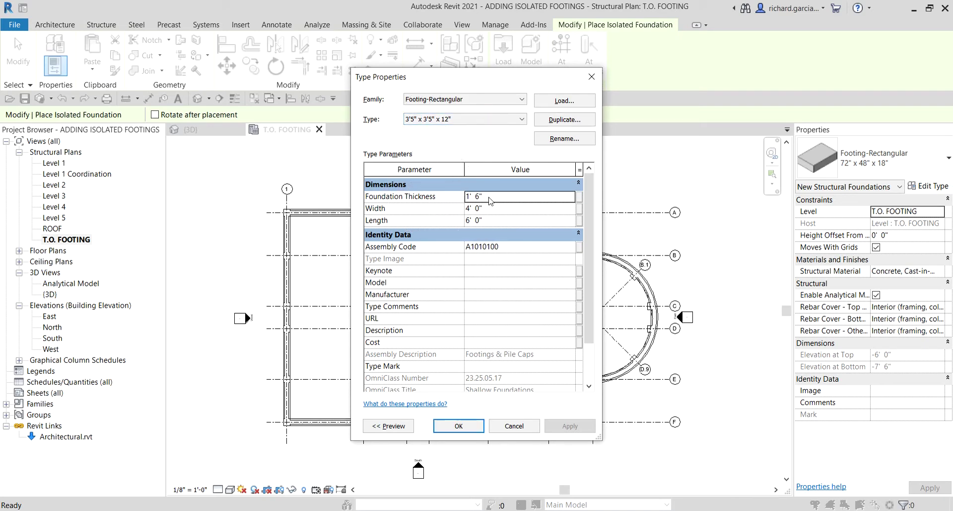
type("1")
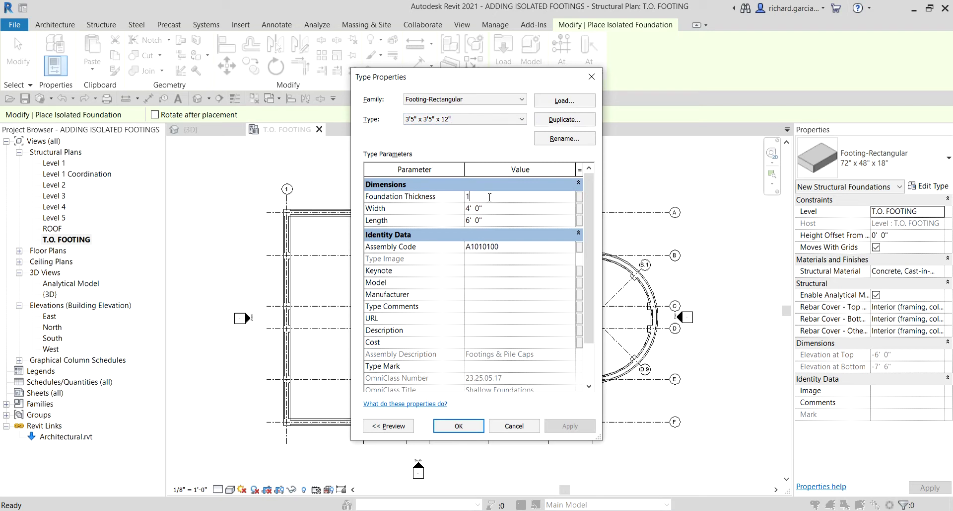
left_click(497, 212)
type("3'  5")
left_click(488, 221)
type("3'")
type(" 5")
key("Return")
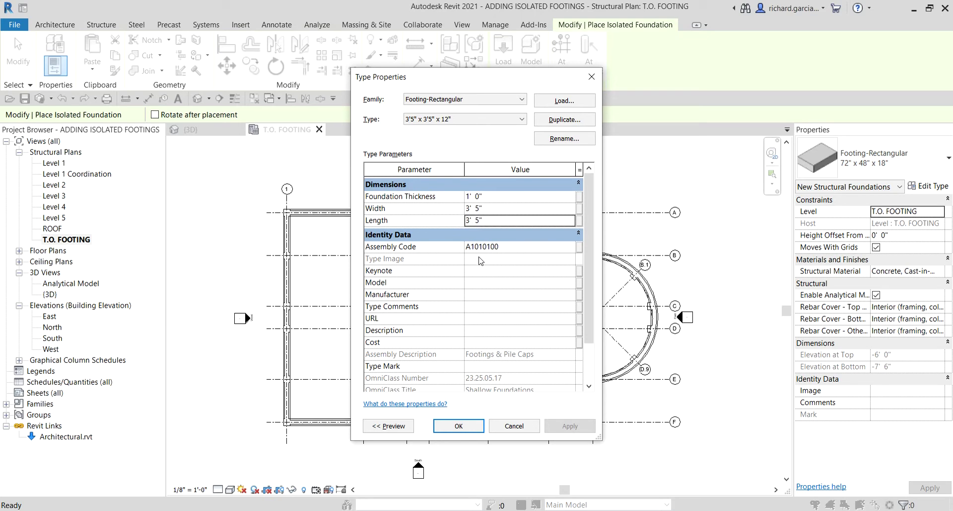
left_click(420, 122)
left_click(459, 425)
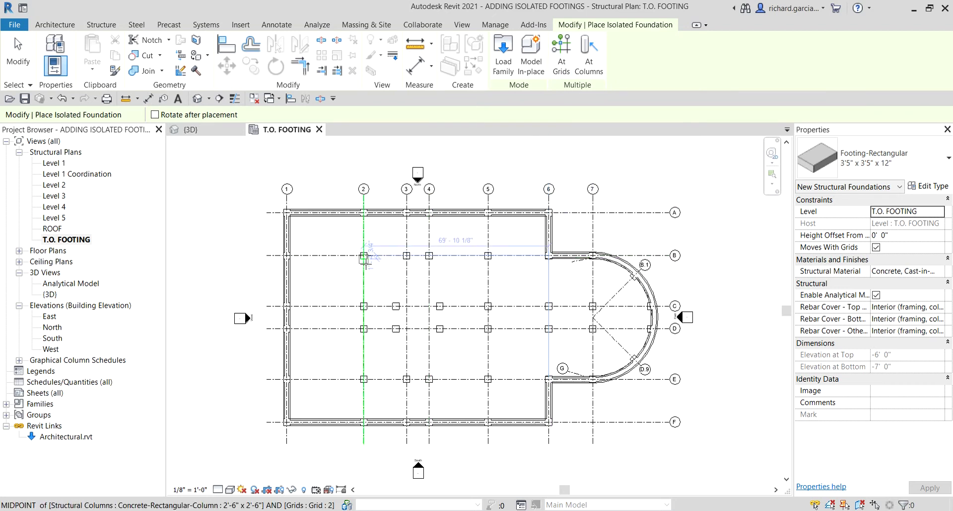
- Place the 3'5" x 3'5" x 12" isolated footings at all structural columns of the plan at once, and end the foundation command
left_click(590, 75)
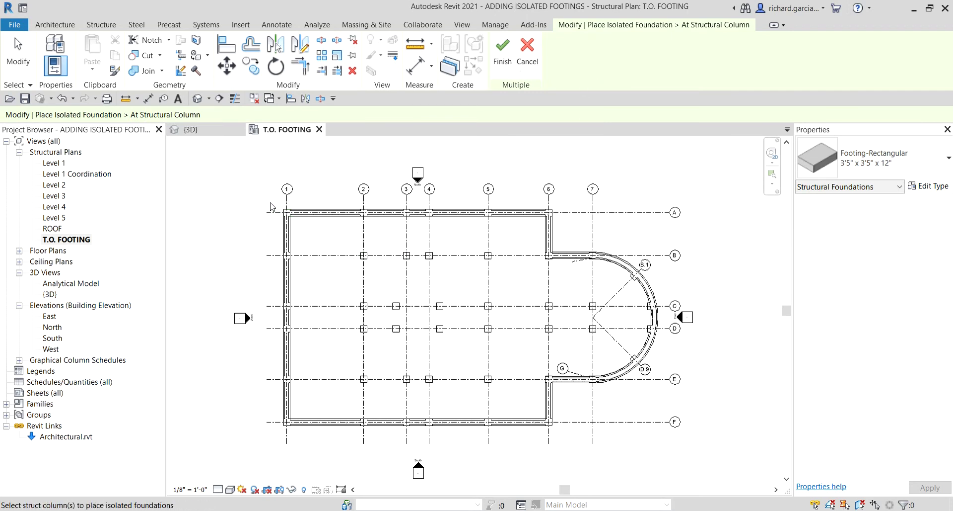
left_click_drag(268, 200, 664, 441)
scroll(484, 263, "up", 2)
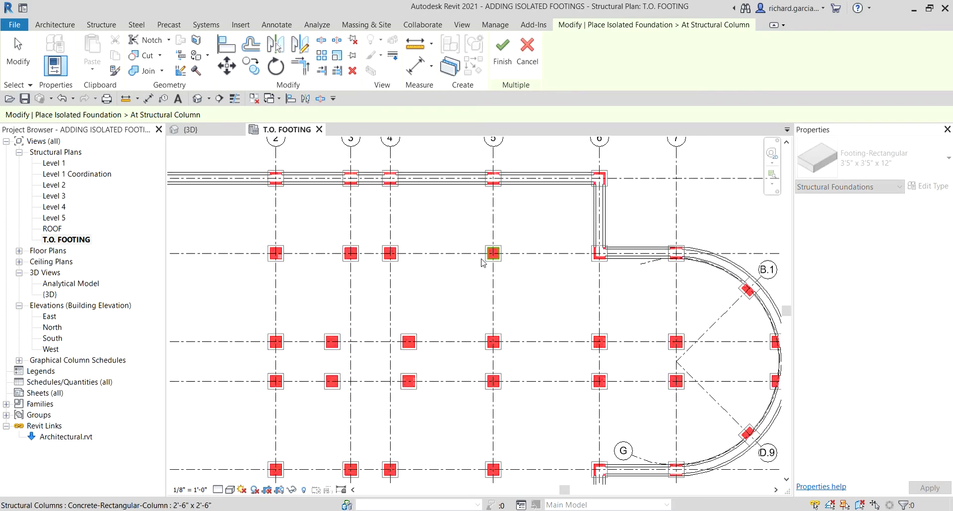
scroll(482, 261, "up", 2)
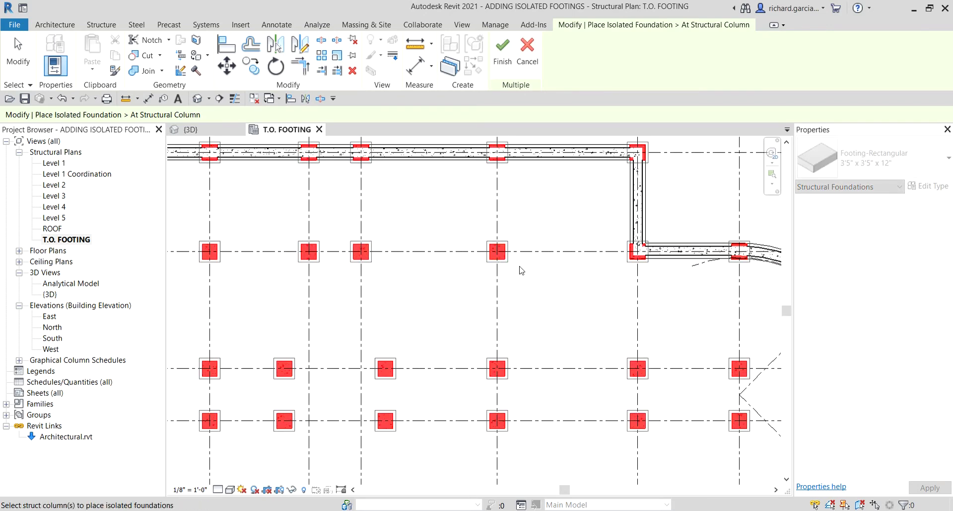
left_click(500, 62)
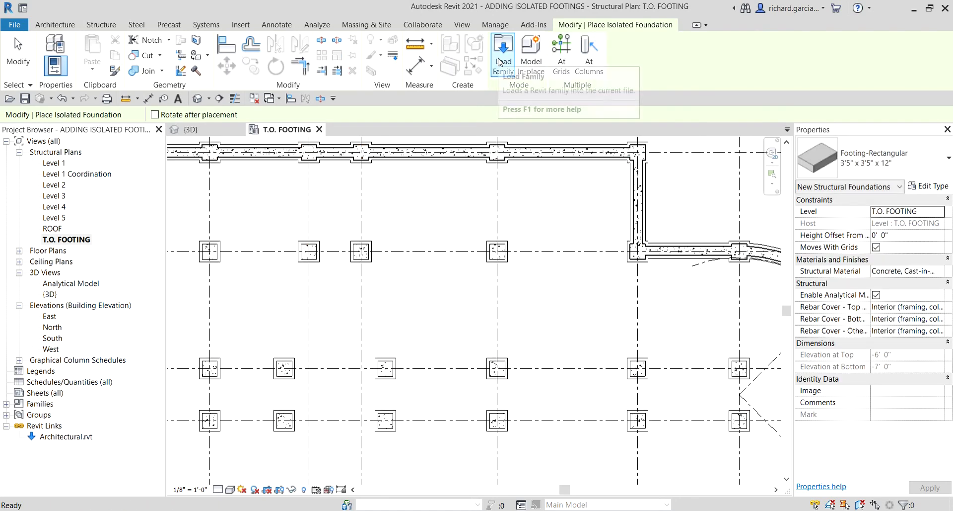
scroll(430, 330, "down", 2)
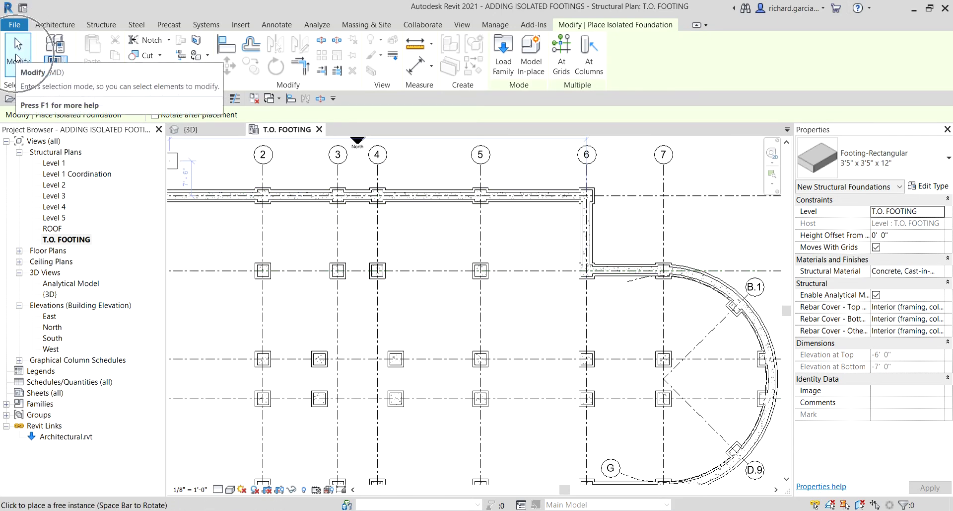
left_click(17, 55)
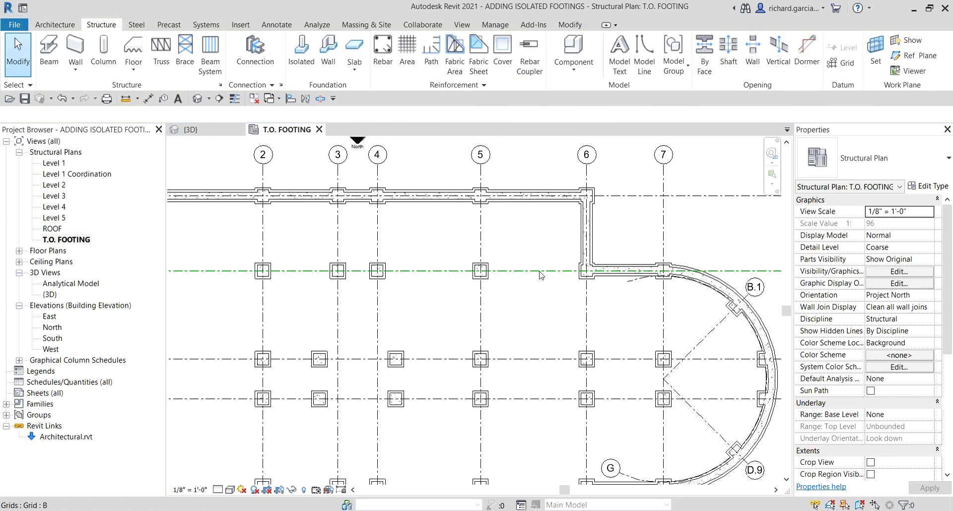
- Open the default 3D view and examine the isolated footings under the columns from below the building
scroll(521, 276, "down", 2)
scroll(421, 334, "up", 3)
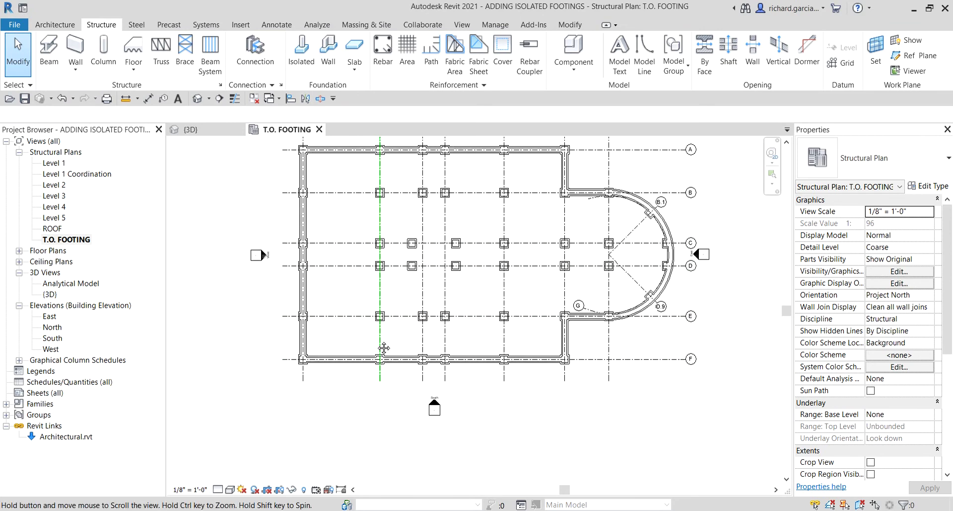
left_click(197, 101)
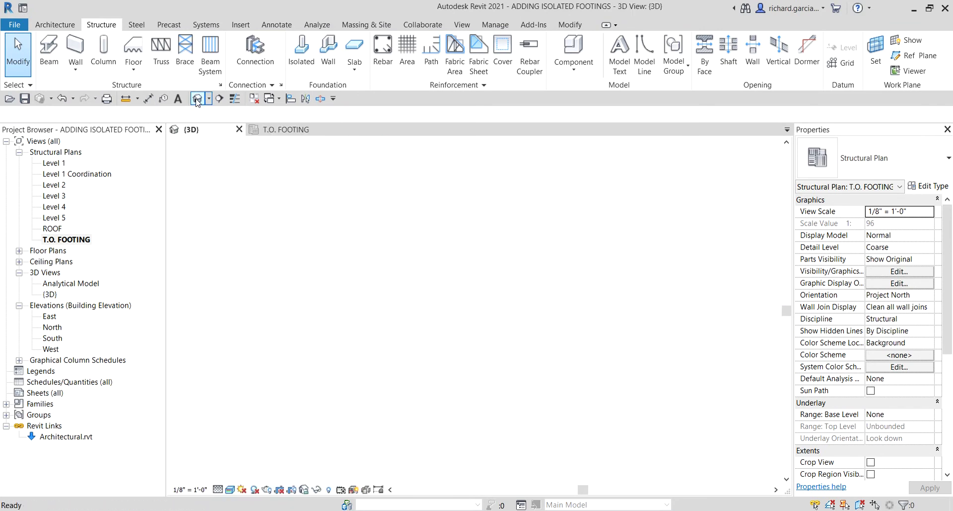
middle_click_drag(598, 438, 393, 348, "shift")
scroll(389, 347, "up", 5)
scroll(612, 427, "up", 4)
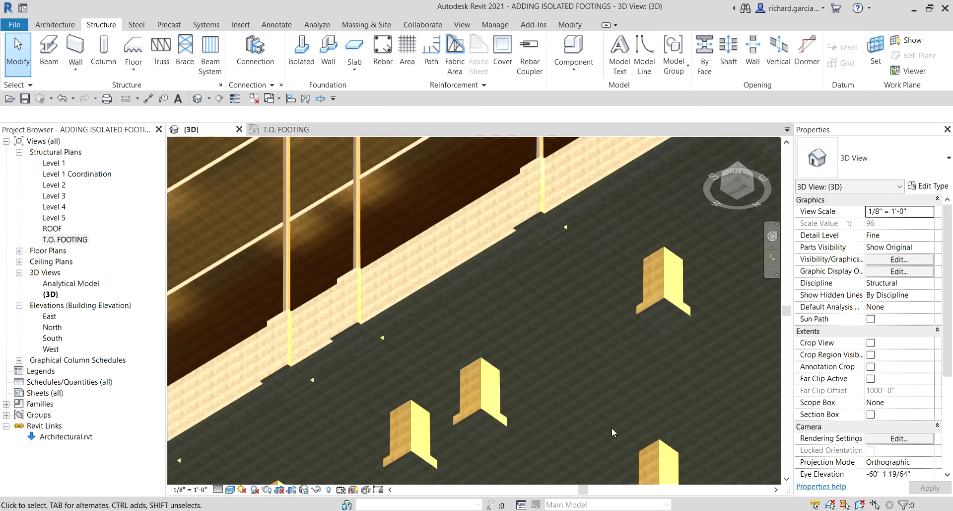
left_click(489, 415)
middle_click_drag(490, 415, 563, 211)
middle_click_drag(610, 309, 398, 447, "shift")
key("Escape")
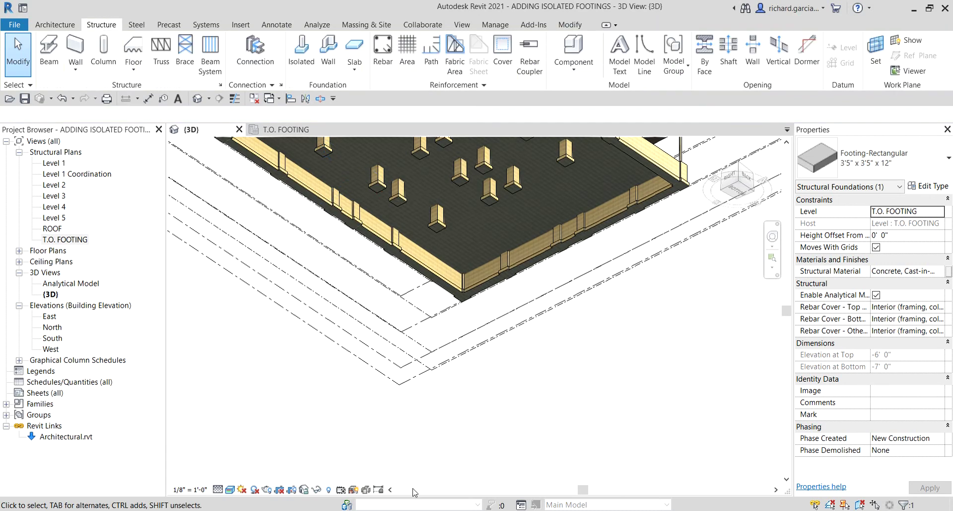
- Try the Shaded and Consistent Colors visual styles in the 3D view and examine the footings from below
left_click(230, 490)
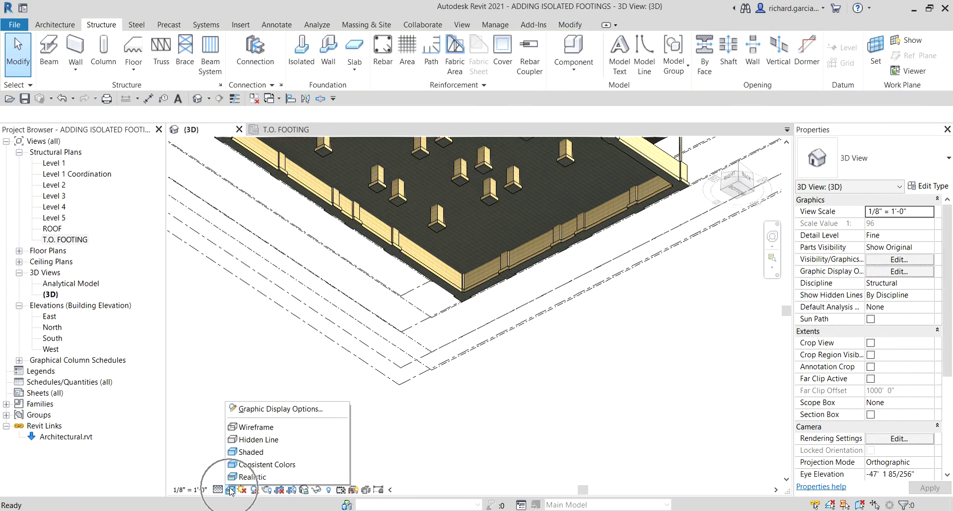
left_click(242, 452)
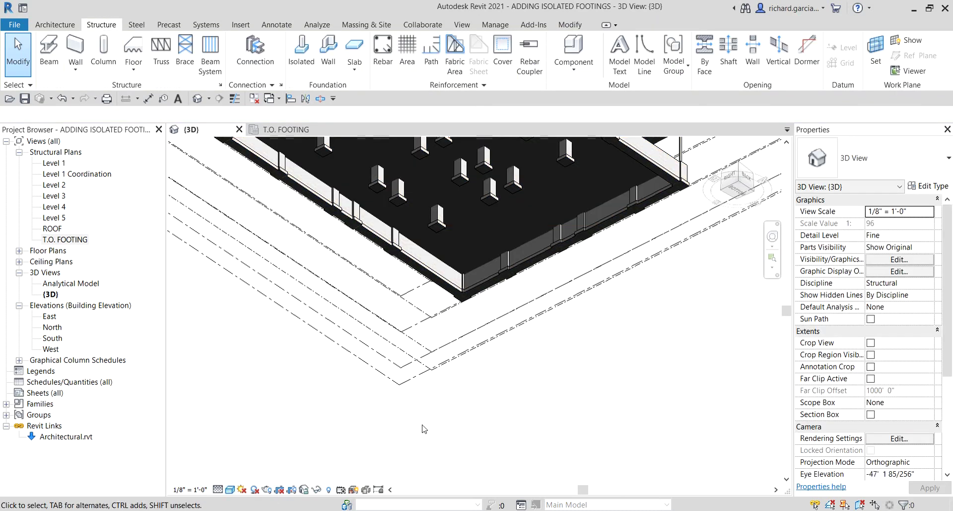
left_click(230, 489)
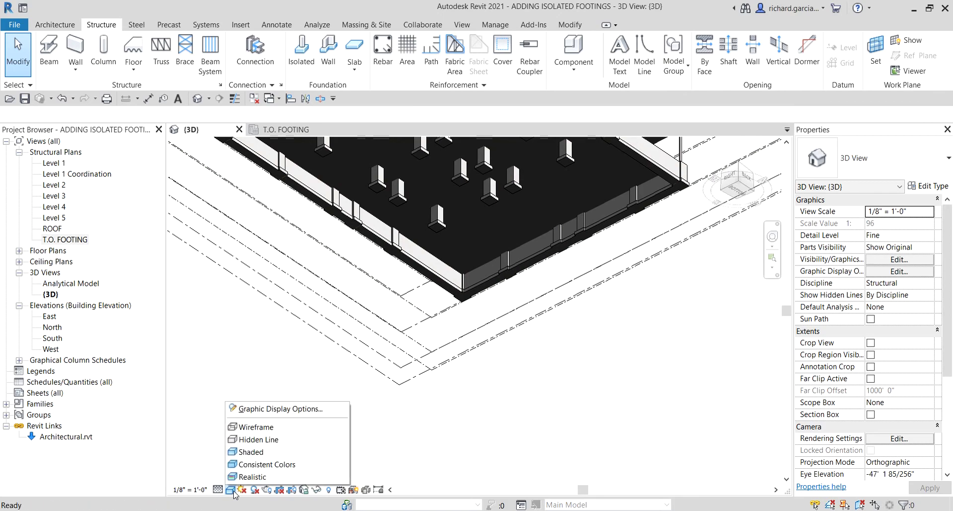
left_click(243, 464)
middle_click_drag(415, 272, 527, 370, "shift")
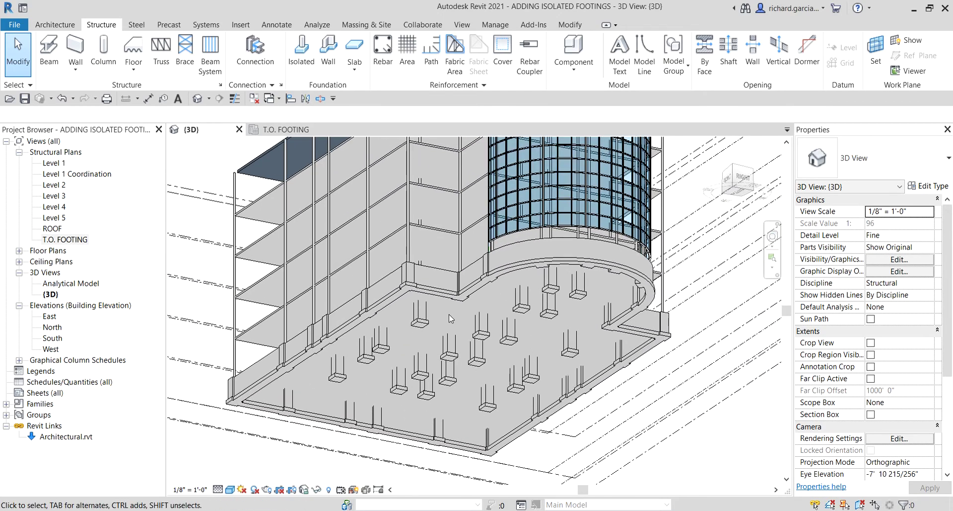
scroll(527, 370, "up", 5)
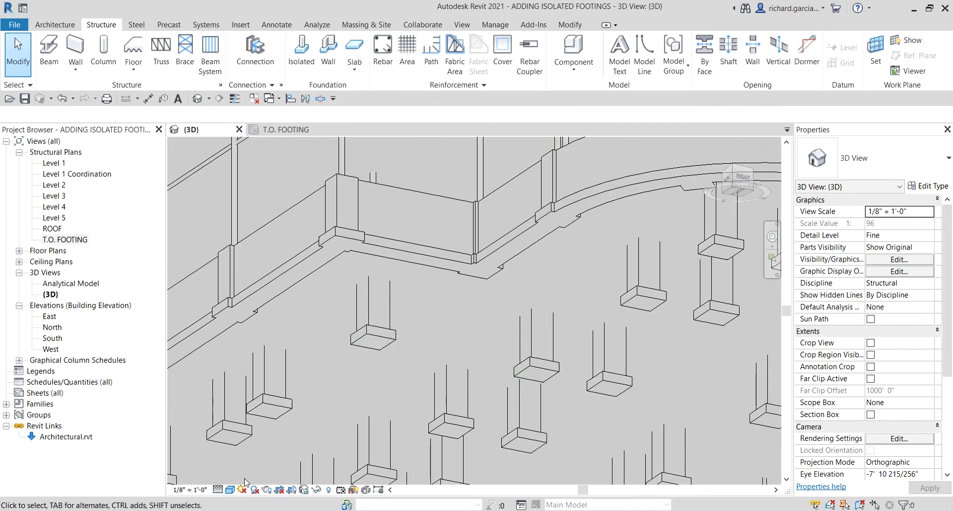
- Set the 3D view's visual style to Shaded and orbit to look at the whole building from above
left_click(230, 490)
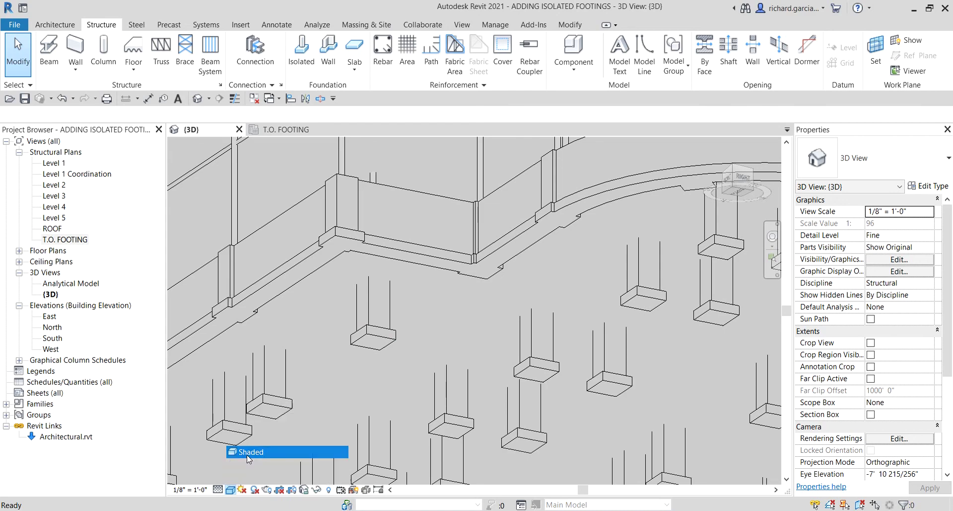
left_click(250, 452)
middle_click_drag(533, 304, 618, 449, "shift")
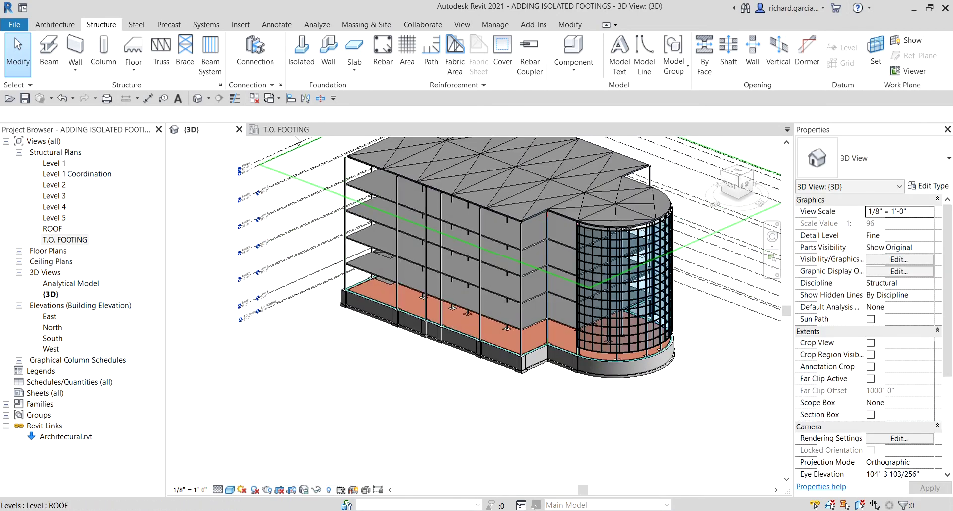
- Tile the 3D view and the T.O. FOOTING plan side by side, and fit the whole building in both views
middle_click_drag(334, 334, 258, 349)
left_click(431, 175)
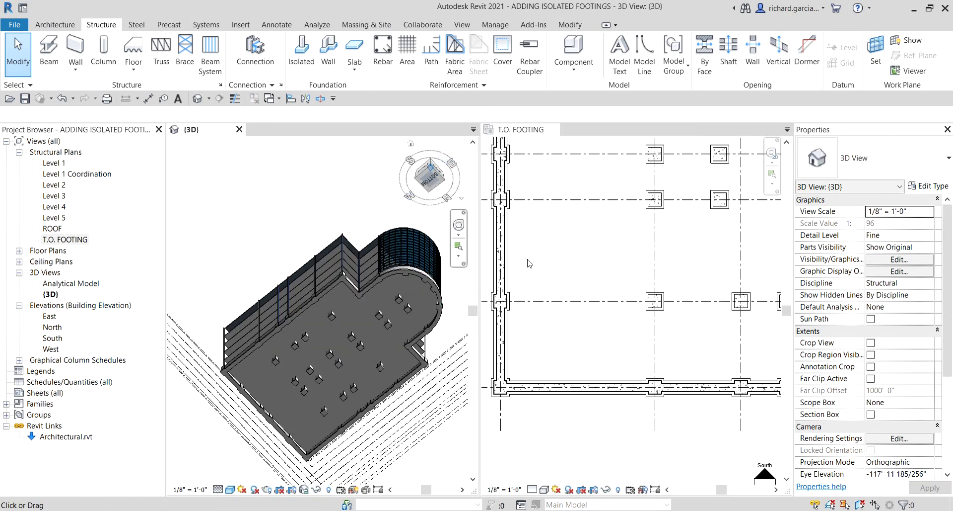
left_click(545, 266)
key("z")
key("a")
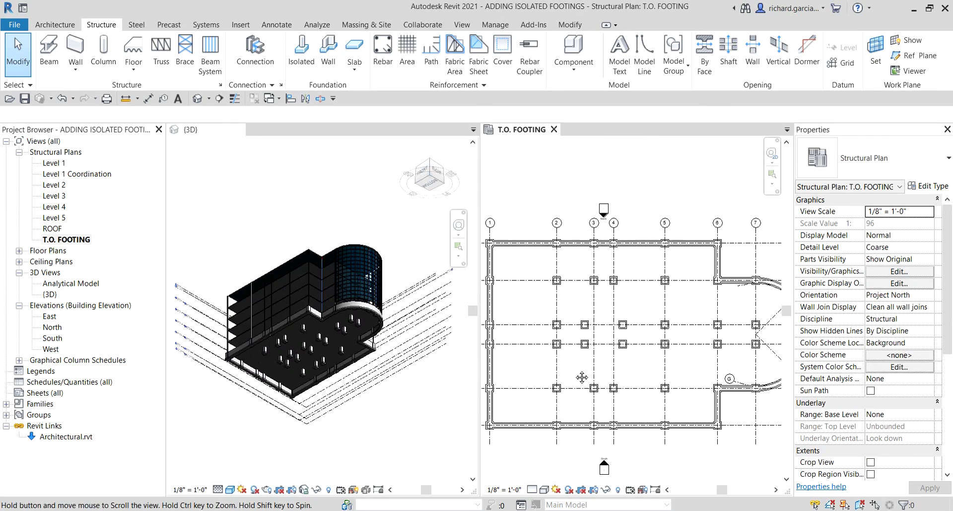
middle_click_drag(585, 349, 588, 325)
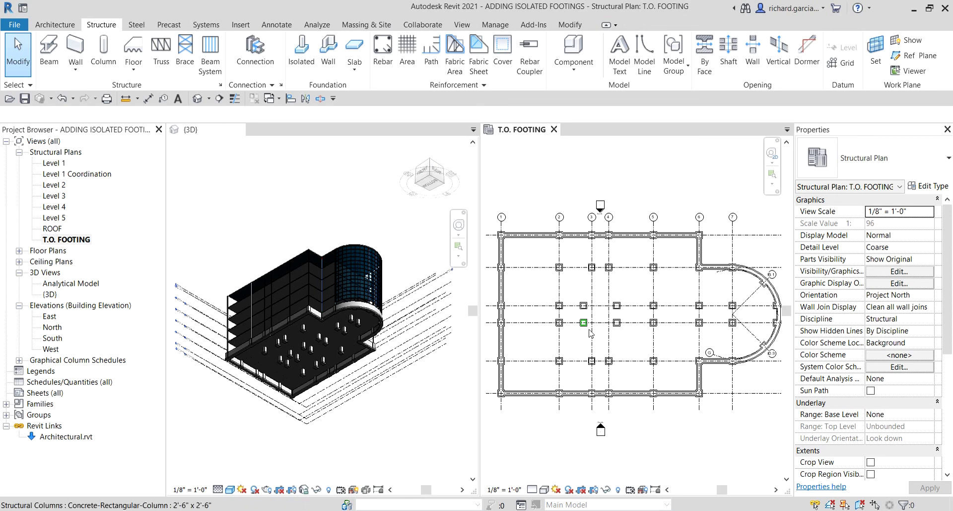